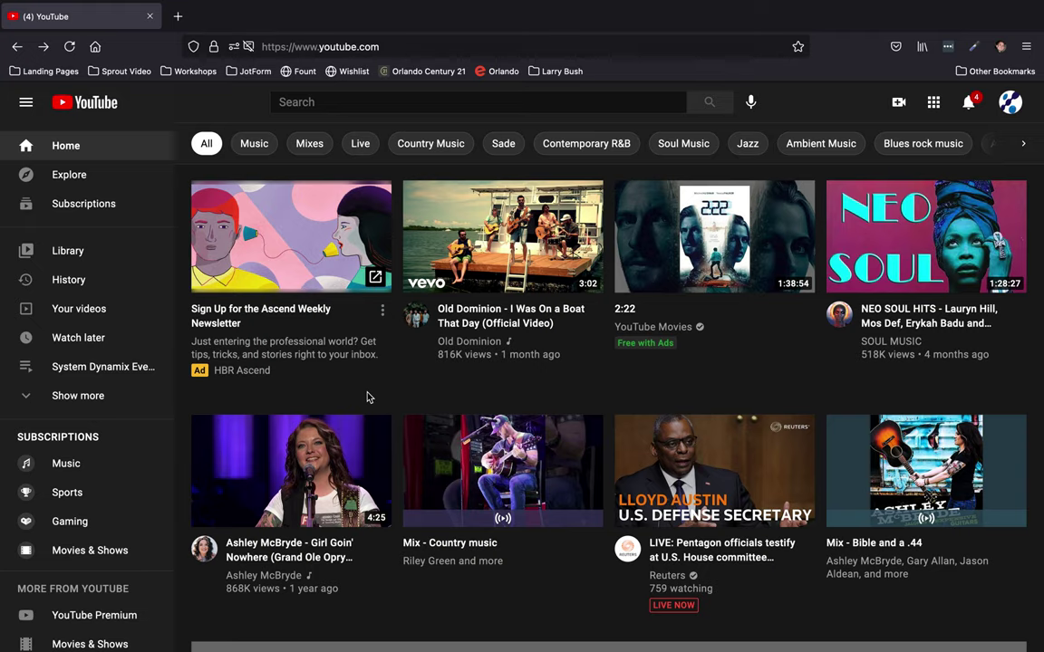
Start a new upload via Create > Upload video, then switch to the Mac desktop space.
click(344, 47)
key(Escape)
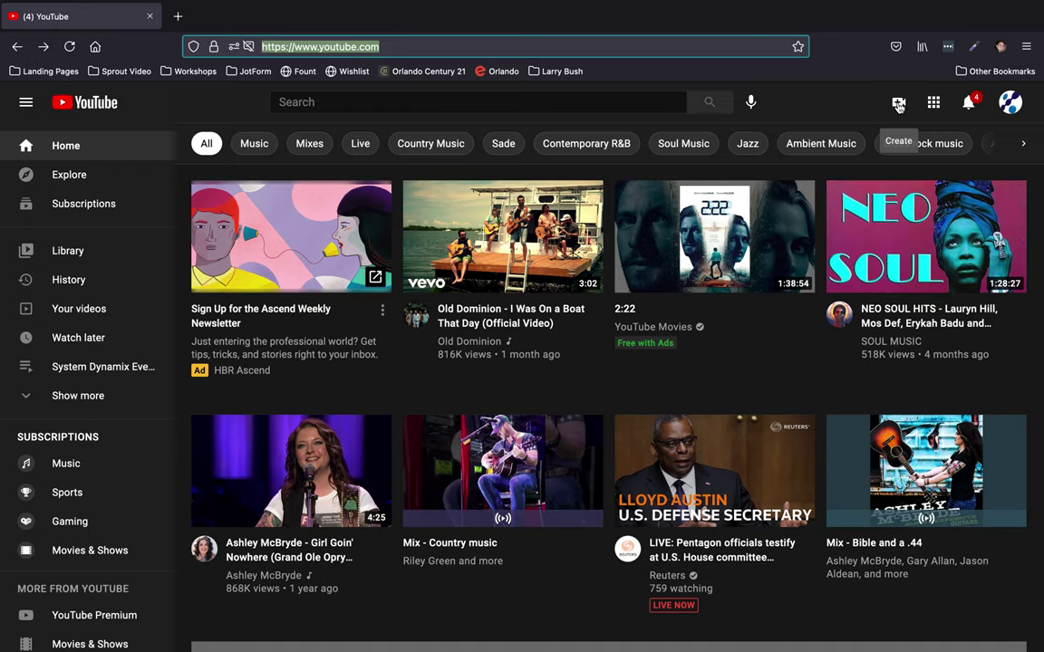
click(898, 105)
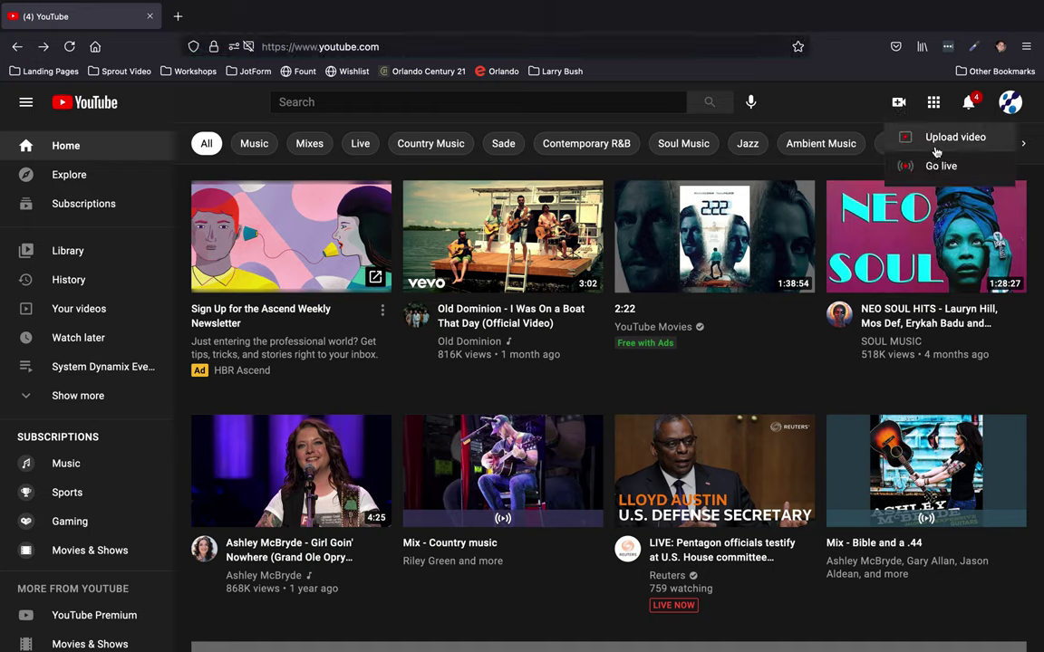
click(944, 144)
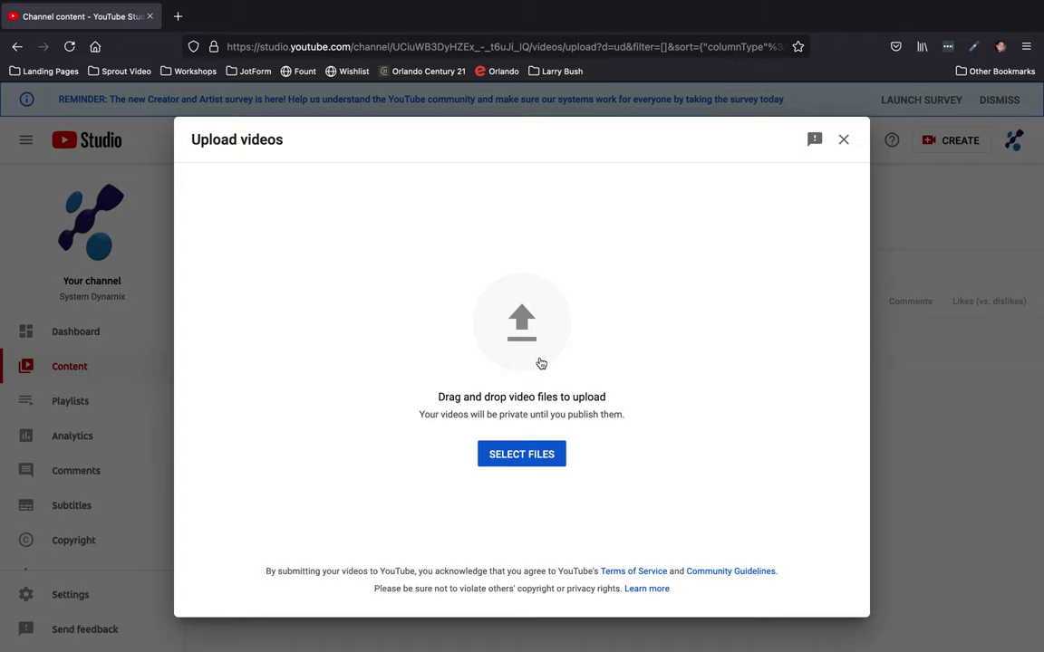
key(ctrl+Left)
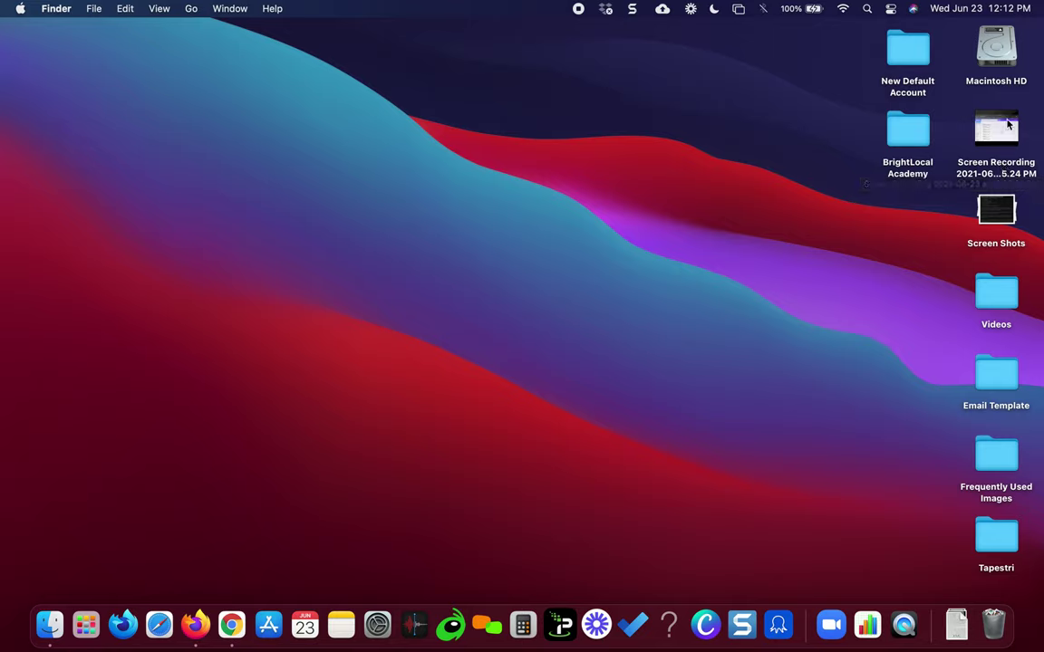
Rename the desktop screen recording to How_to_export_contacts_from_your_Yahoo_account_video.
click(996, 170)
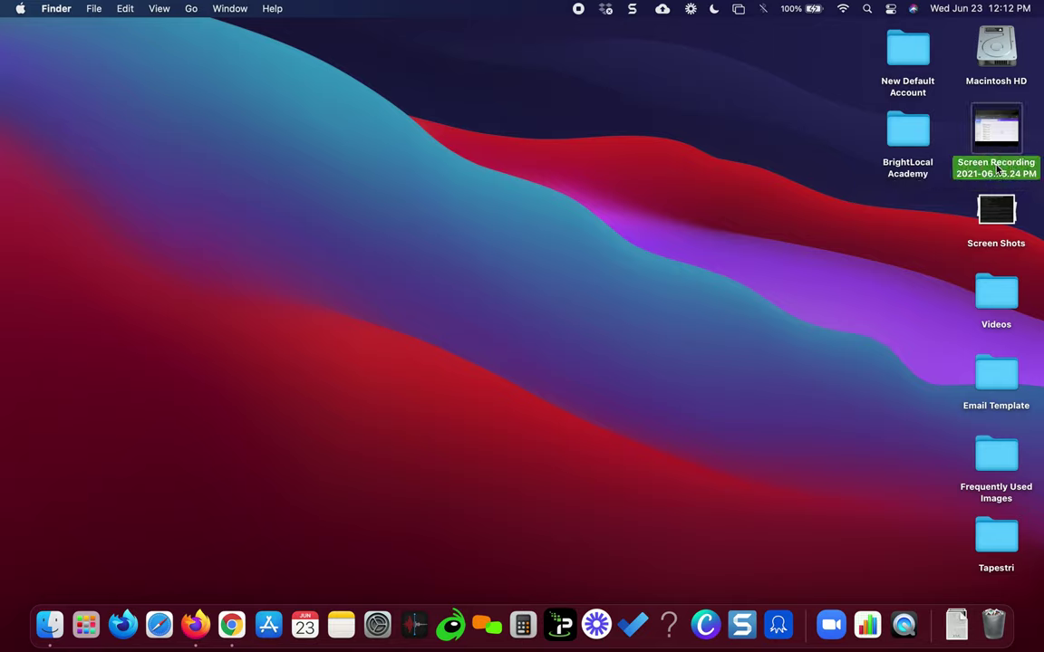
right_click(997, 170)
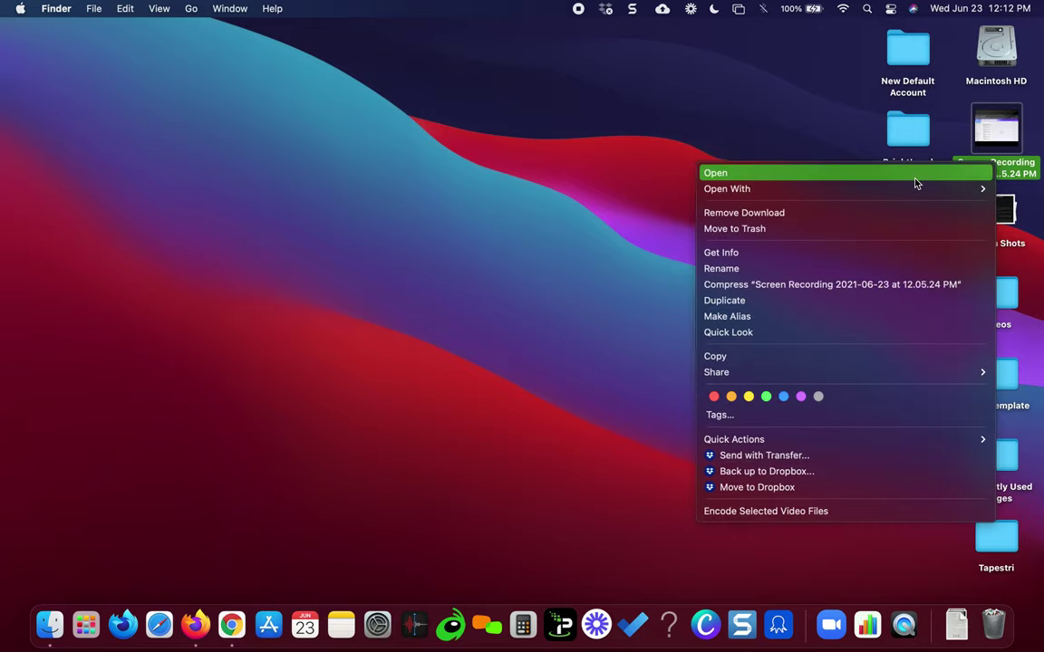
click(788, 269)
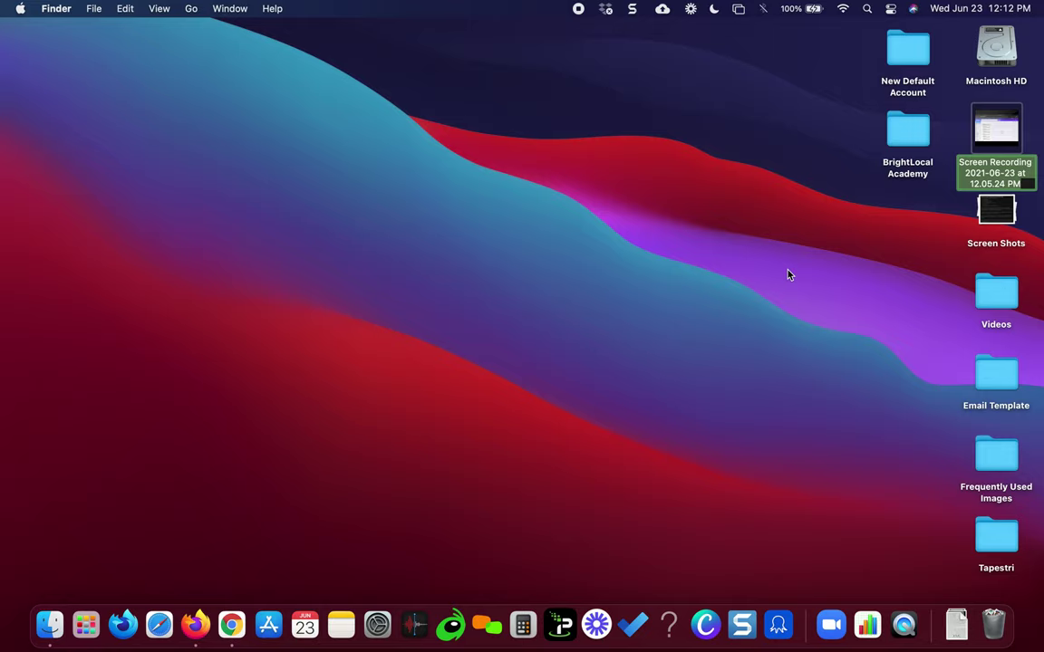
text(How)
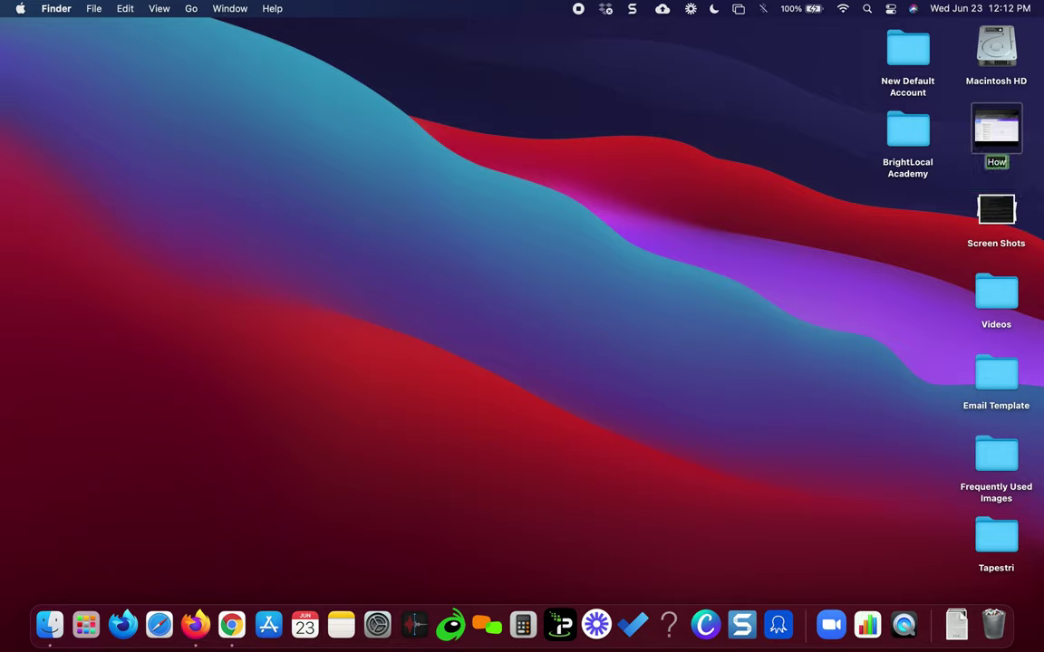
text(_to_export_)
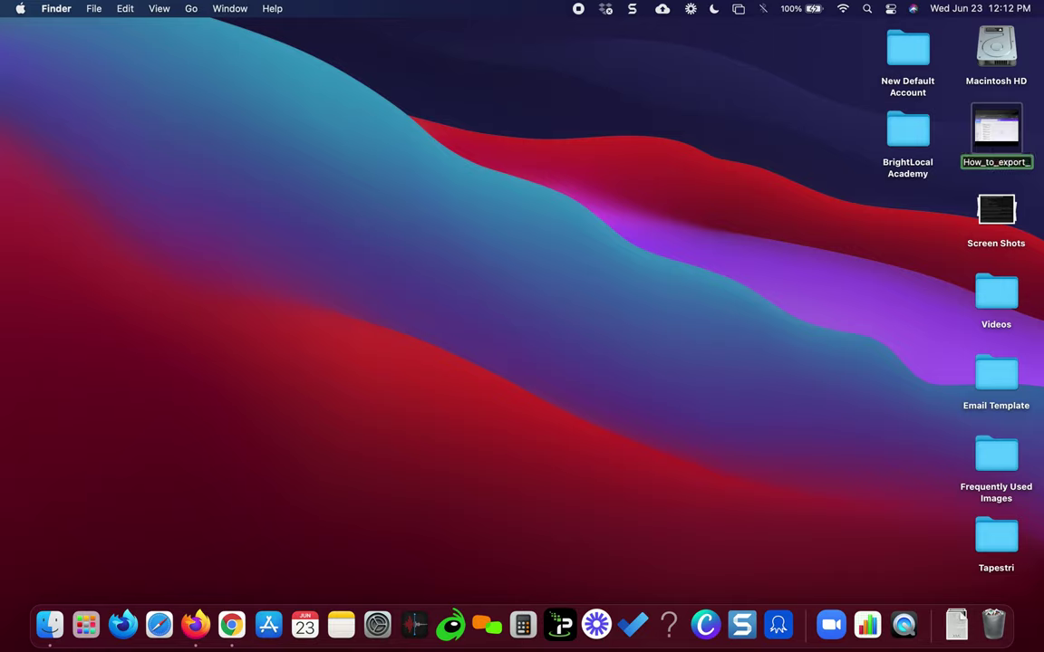
text(contacts)
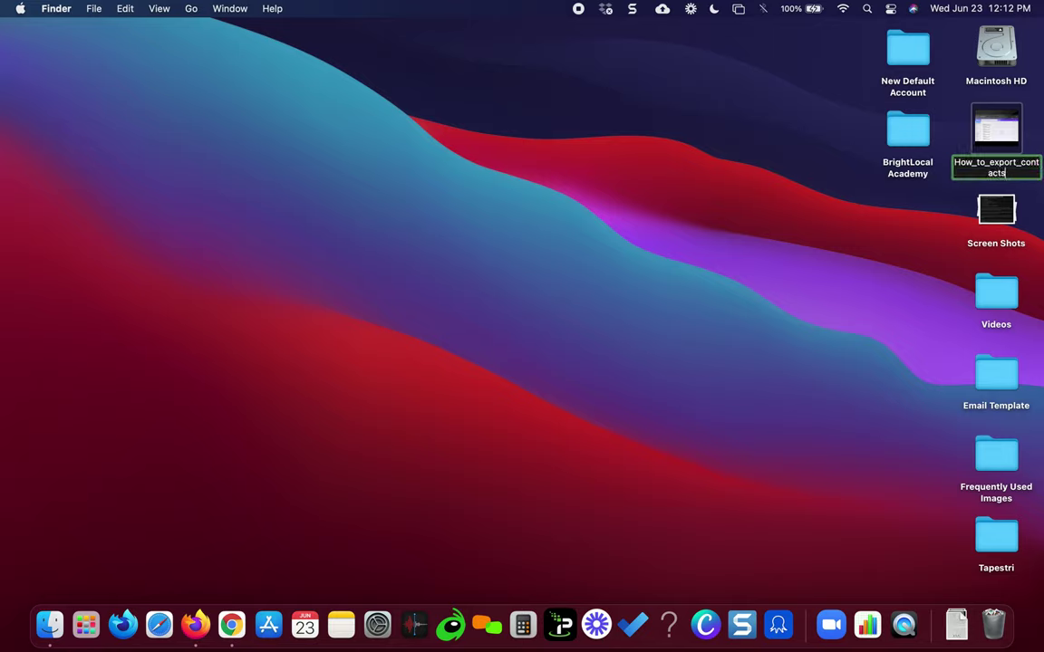
text(_from_your_Yahoo)
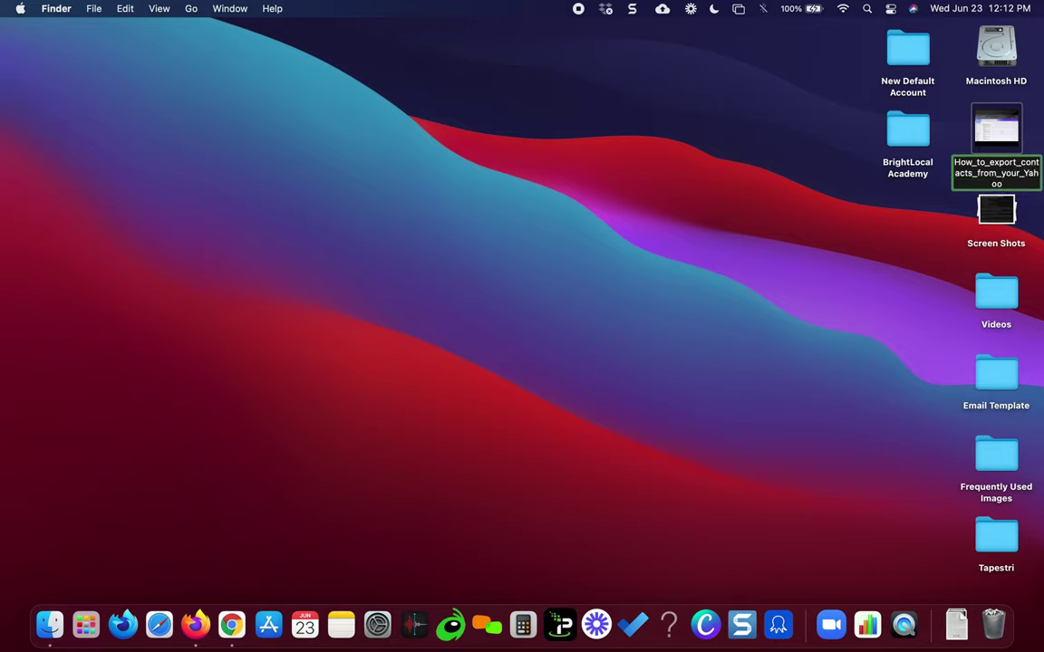
text(_account_video)
click(724, 288)
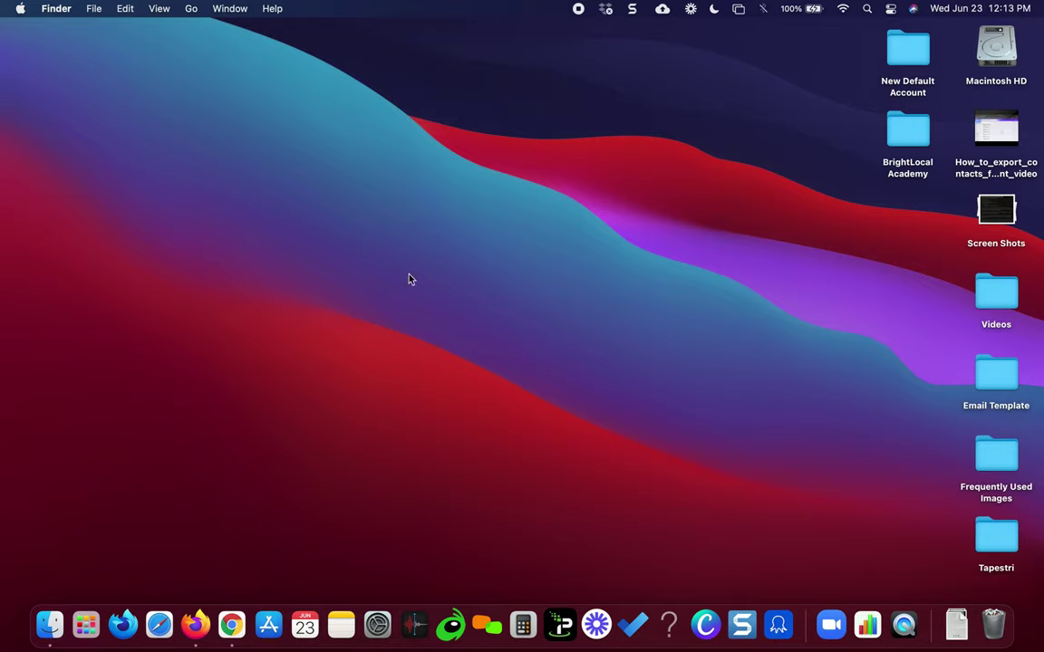
click(195, 625)
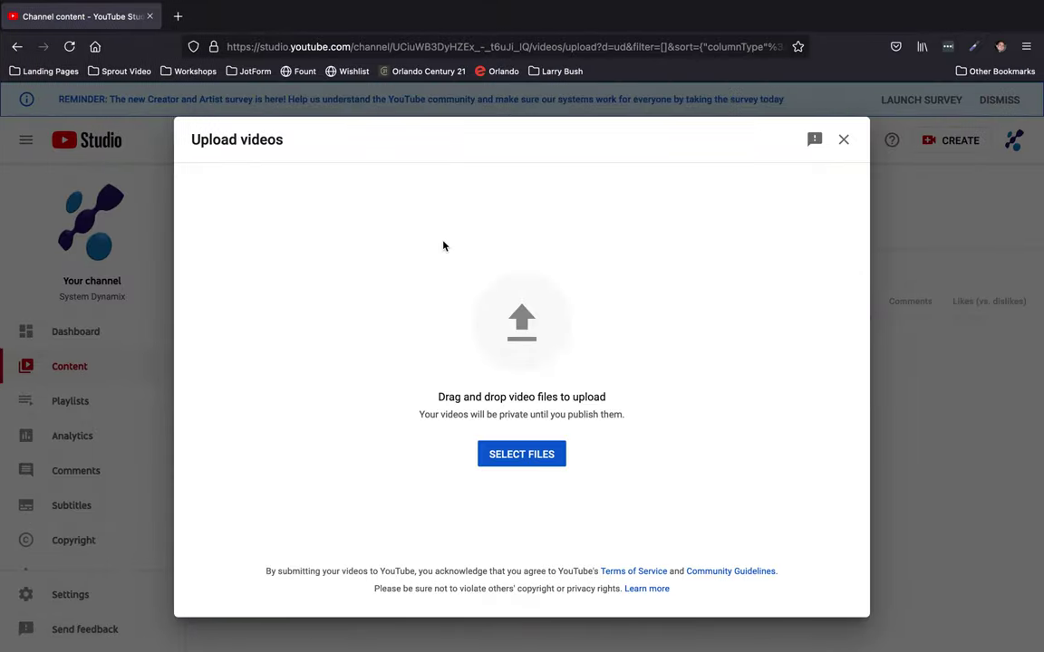
Choose the How_to_export_contacts_from_your_Yahoo_account_video file in the picker to upload it.
click(524, 456)
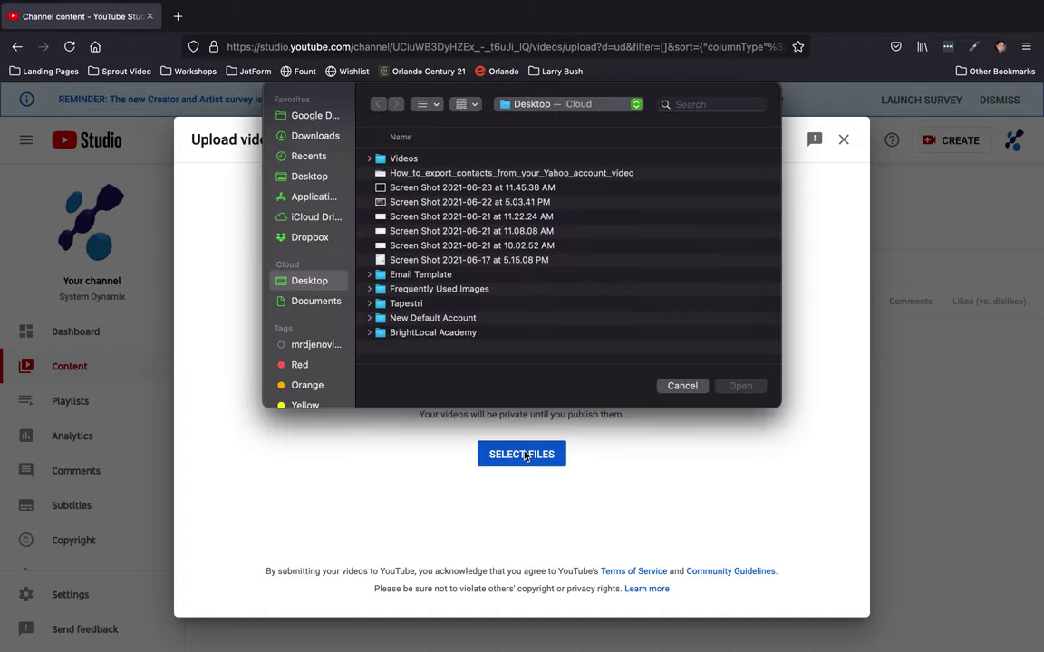
double_click(412, 176)
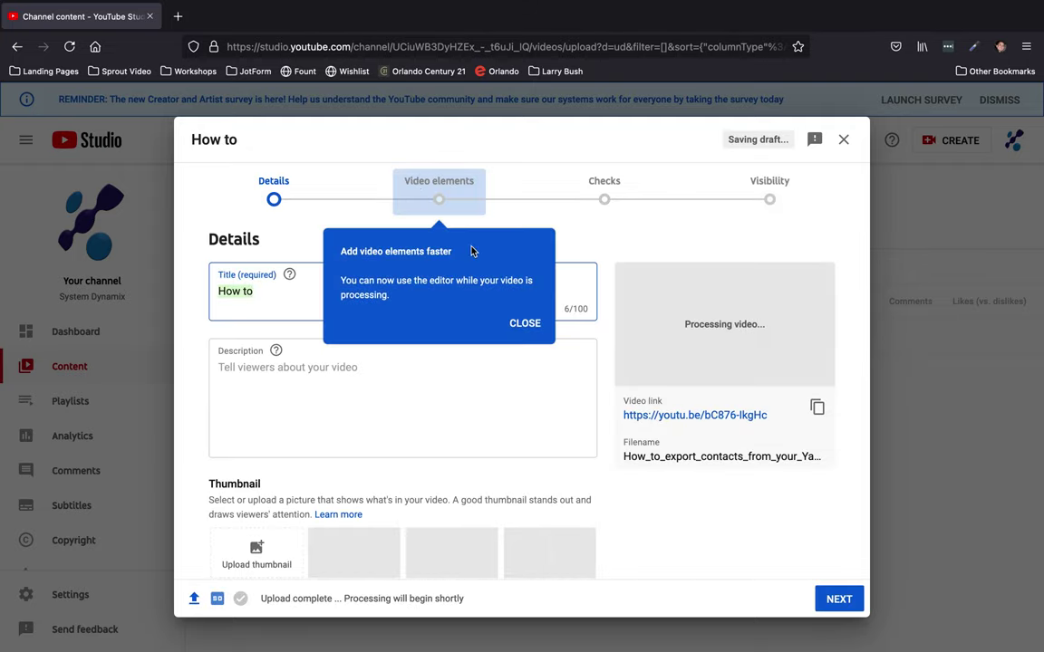
Close the video elements tip and edit the title to read 'How to export'.
click(523, 323)
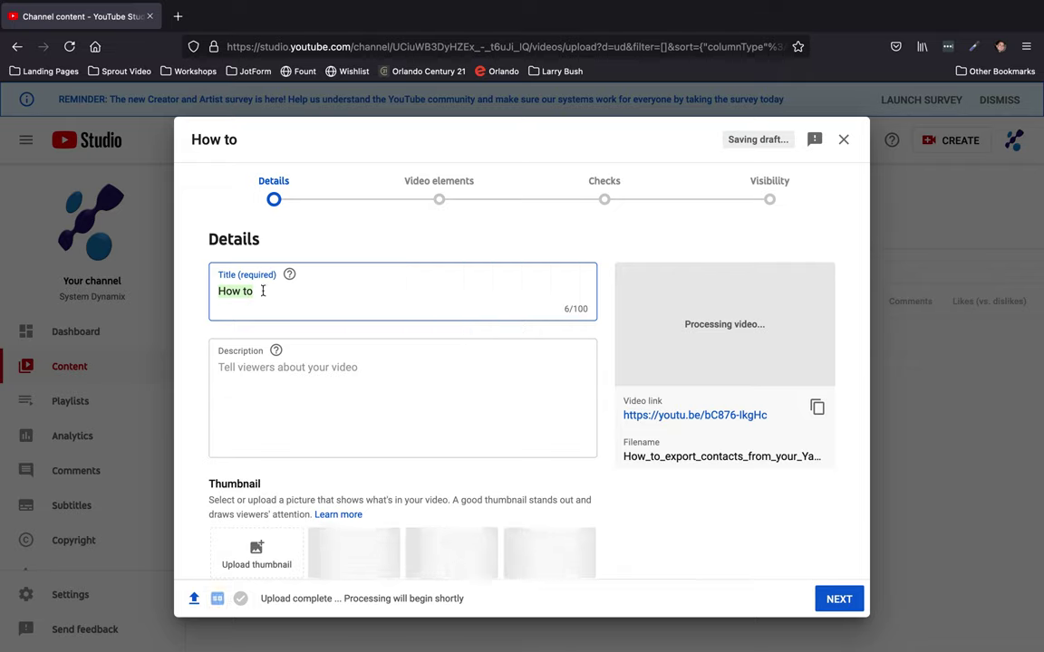
text(How to upl)
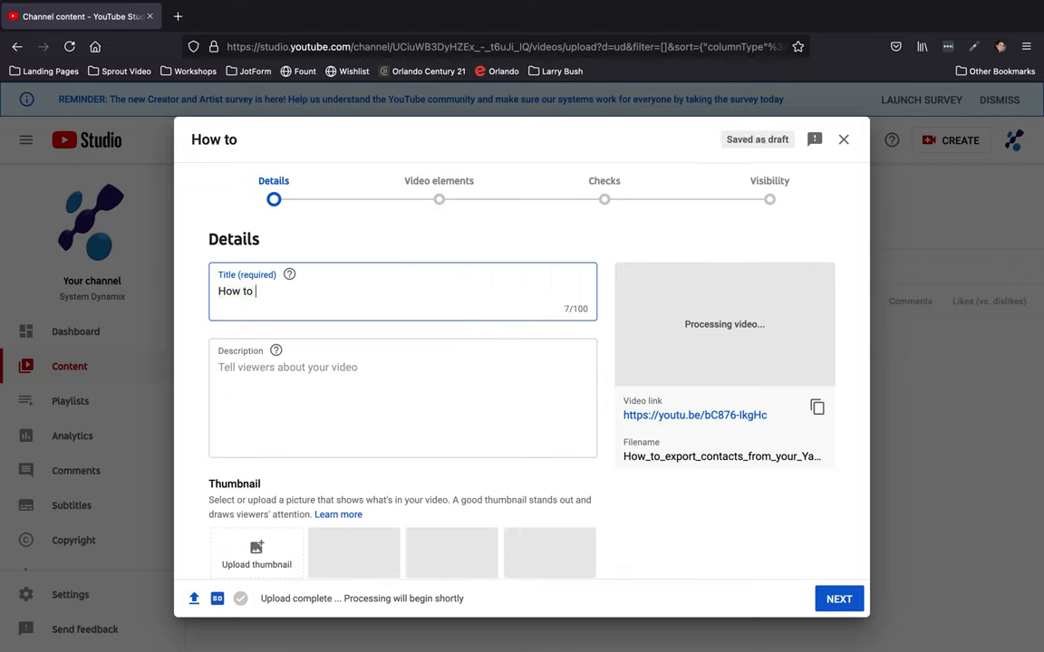
key(BackSpace)
key(BackSpace)
key(BackSpace)
text(export)
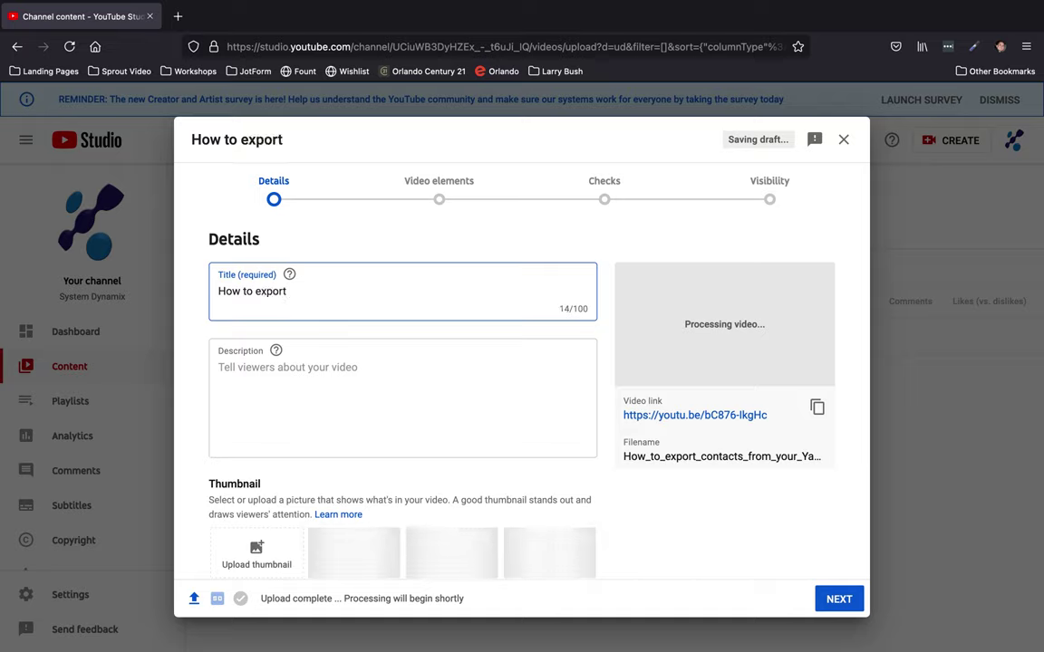
text( Yahoo)
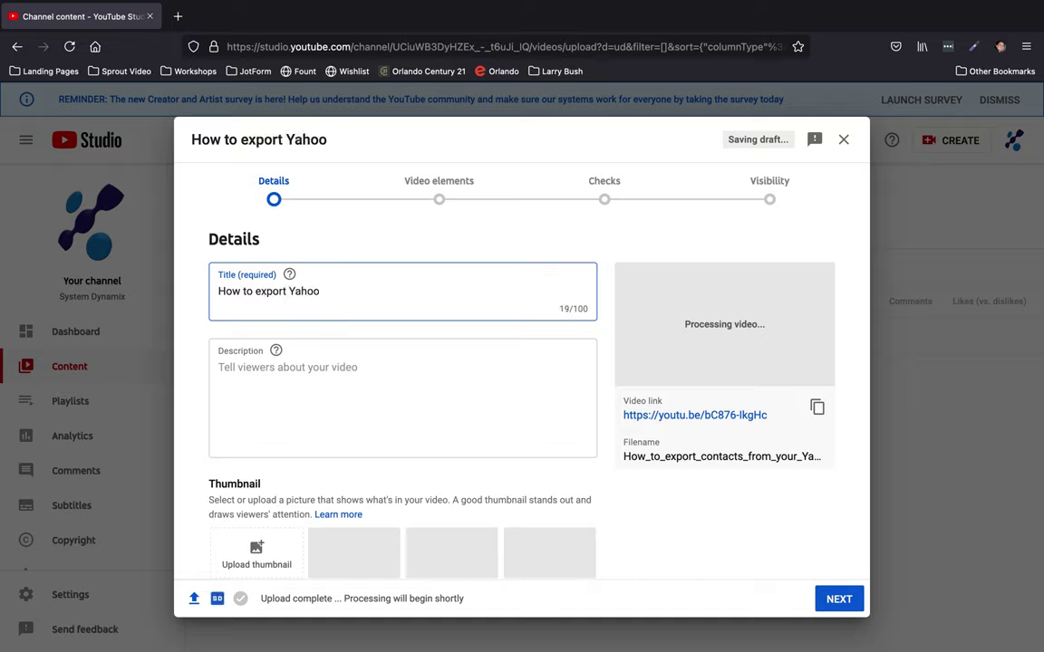
text( contacts)
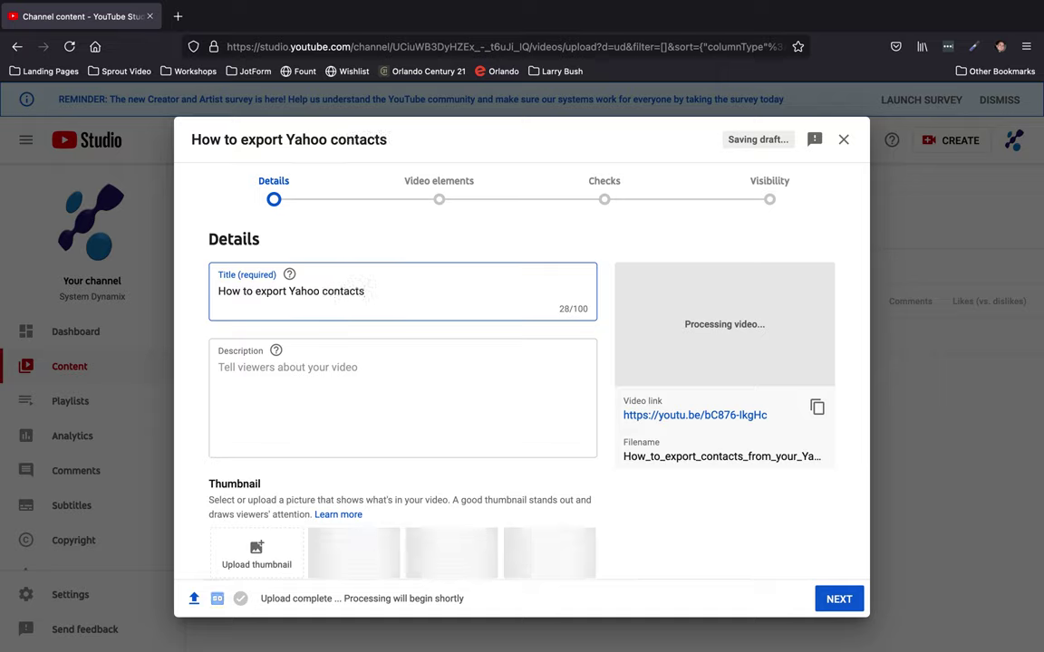
key(BackSpace)
key(BackSpace)
key(BackSpace)
key(BackSpace)
key(BackSpace)
key(BackSpace)
key(BackSpace)
key(BackSpace)
key(BackSpace)
key(BackSpace)
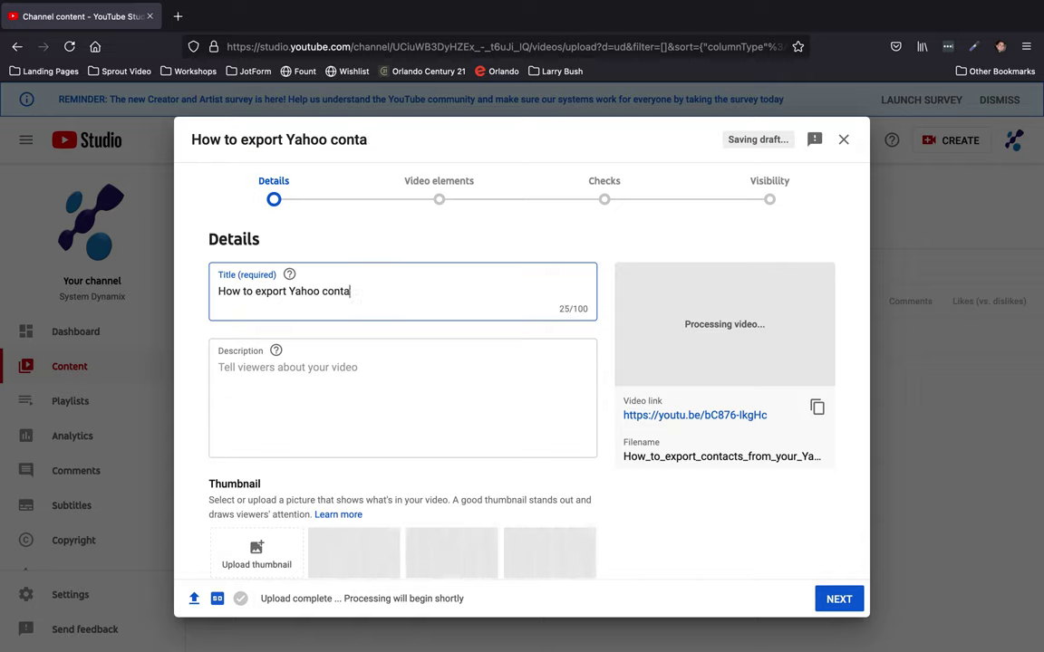
key(BackSpace)
key(BackSpace)
key(BackSpace)
key(BackSpace)
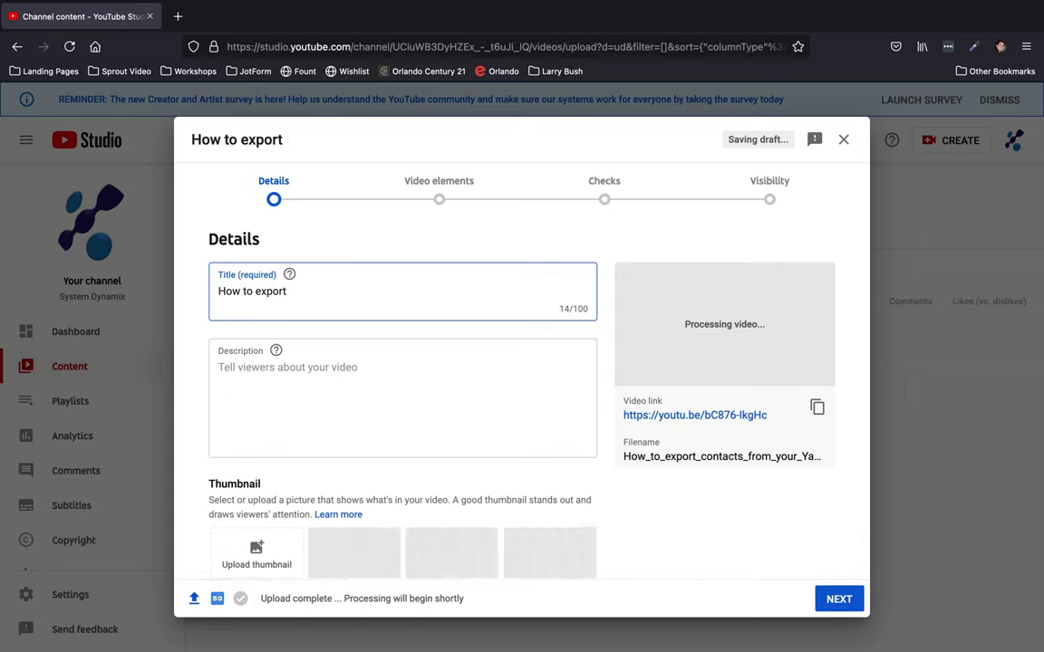
Copy the uploaded file's name and select the whole title text.
double_click(684, 457)
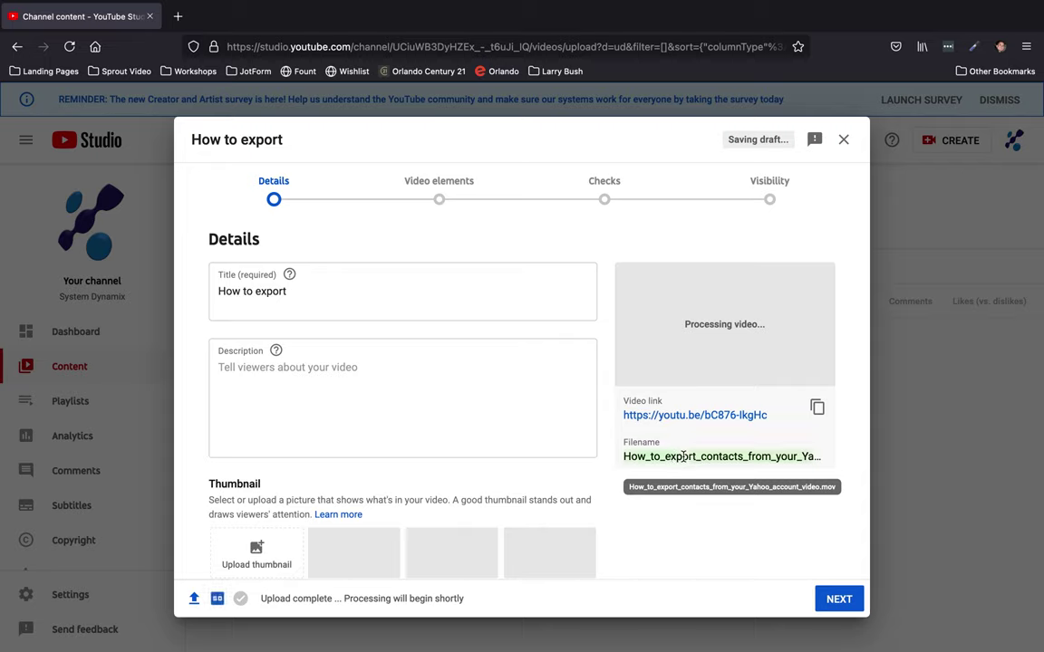
click(261, 291)
triple_click(261, 291)
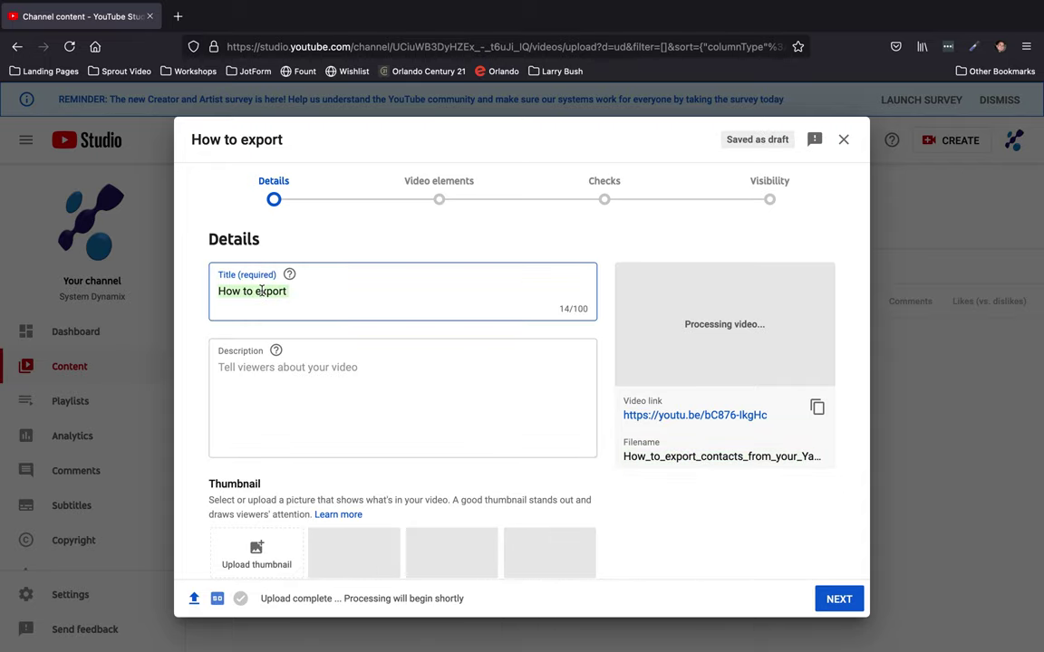
Paste the file name as the title and replace underscores after How, to, export, contacts, from with spaces.
text(How_to_export_contacts_from_your_Yahoo_account_video.mov)
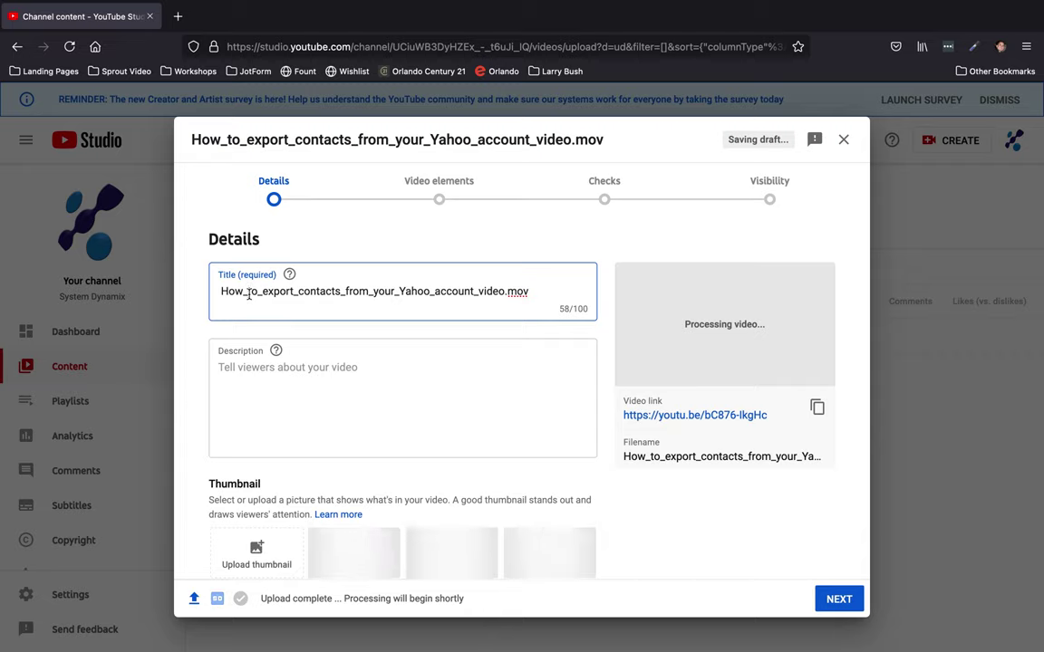
click(247, 292)
key(BackSpace)
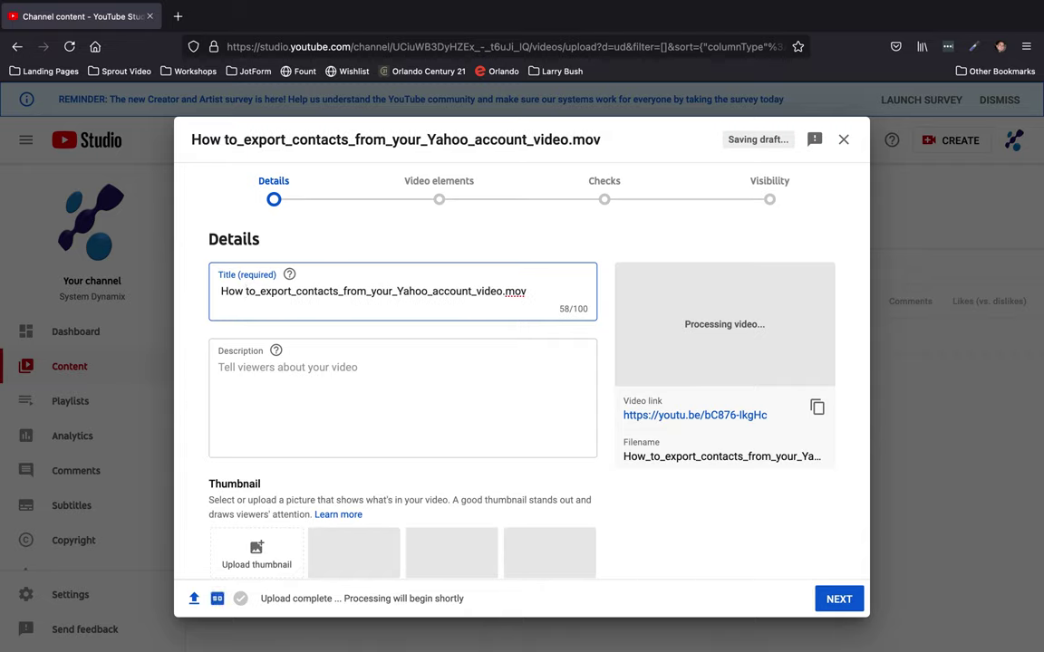
click(259, 291)
key(BackSpace)
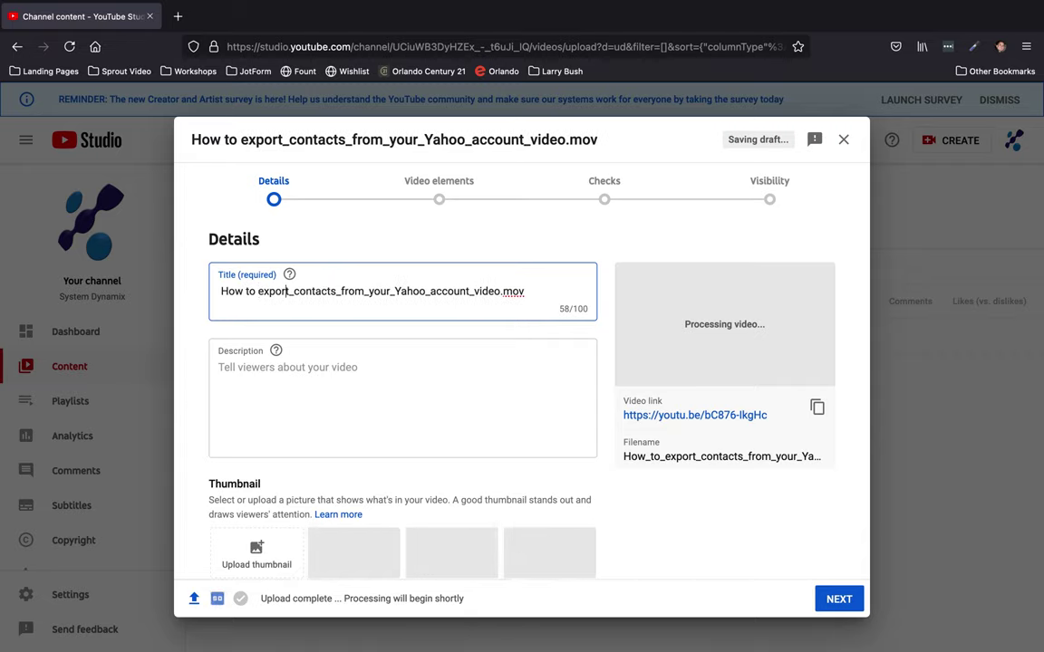
click(291, 291)
key(BackSpace)
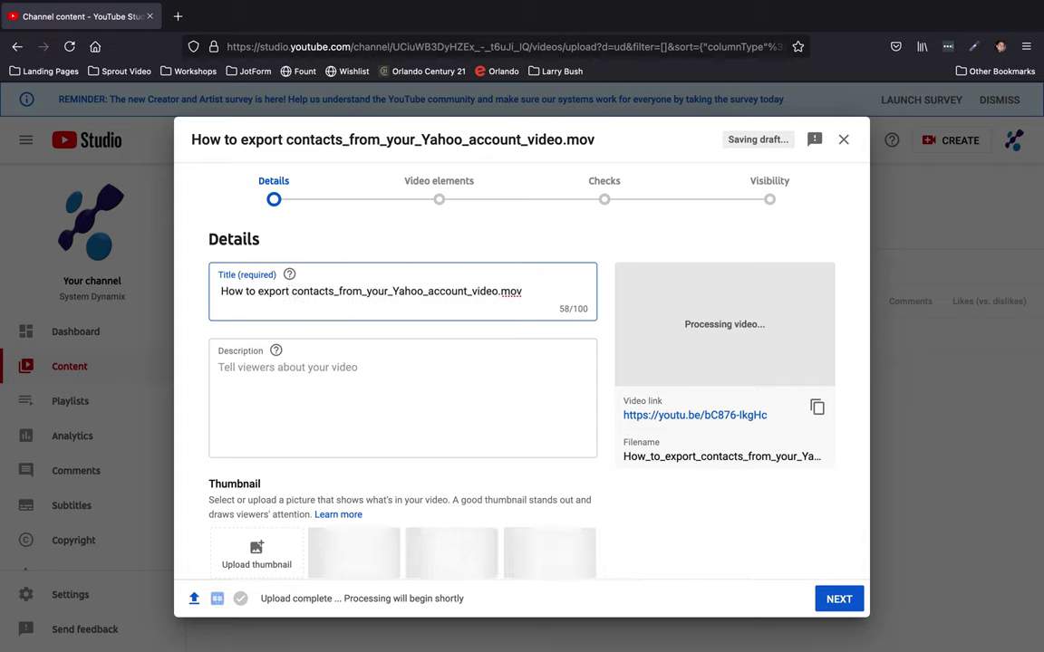
click(338, 291)
key(BackSpace)
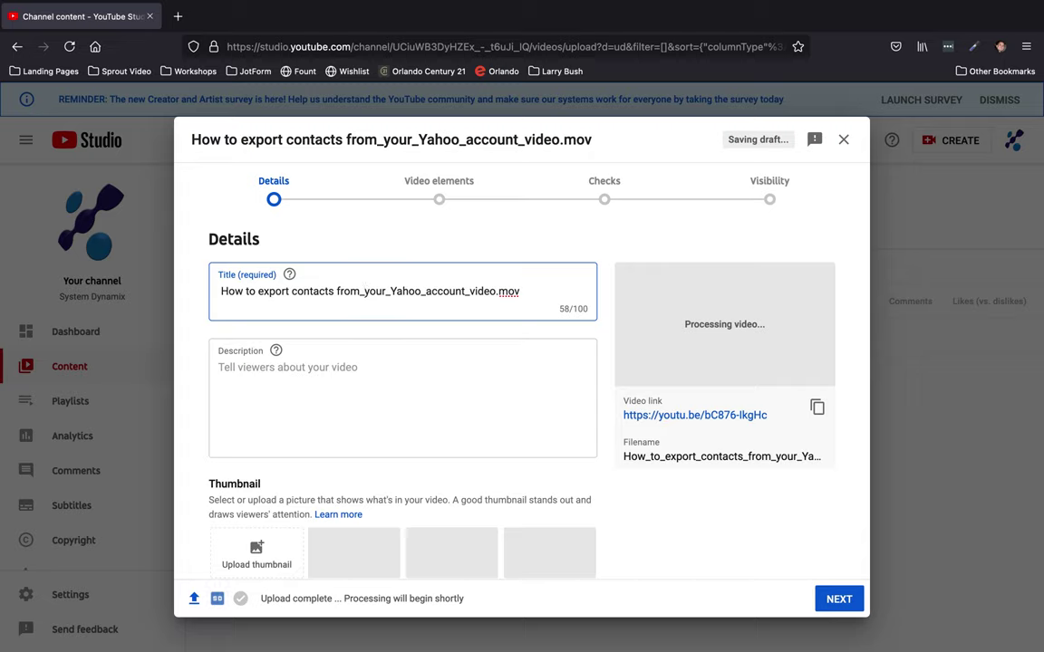
click(362, 291)
key(BackSpace)
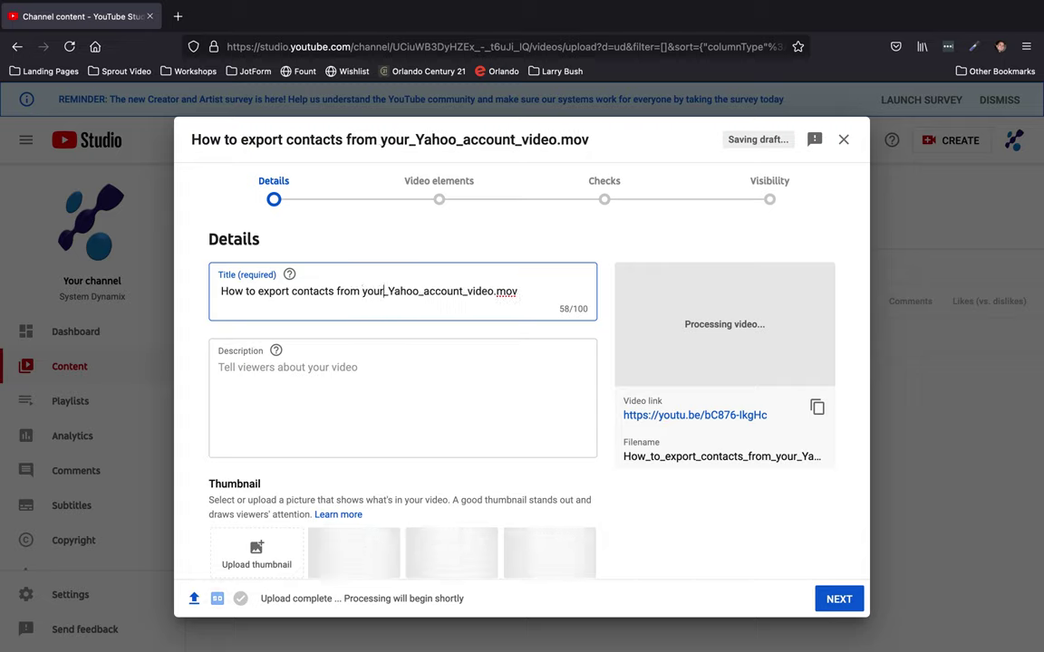
Replace the remaining underscores with spaces and delete the trailing 'video.mov' from the title.
key(Delete)
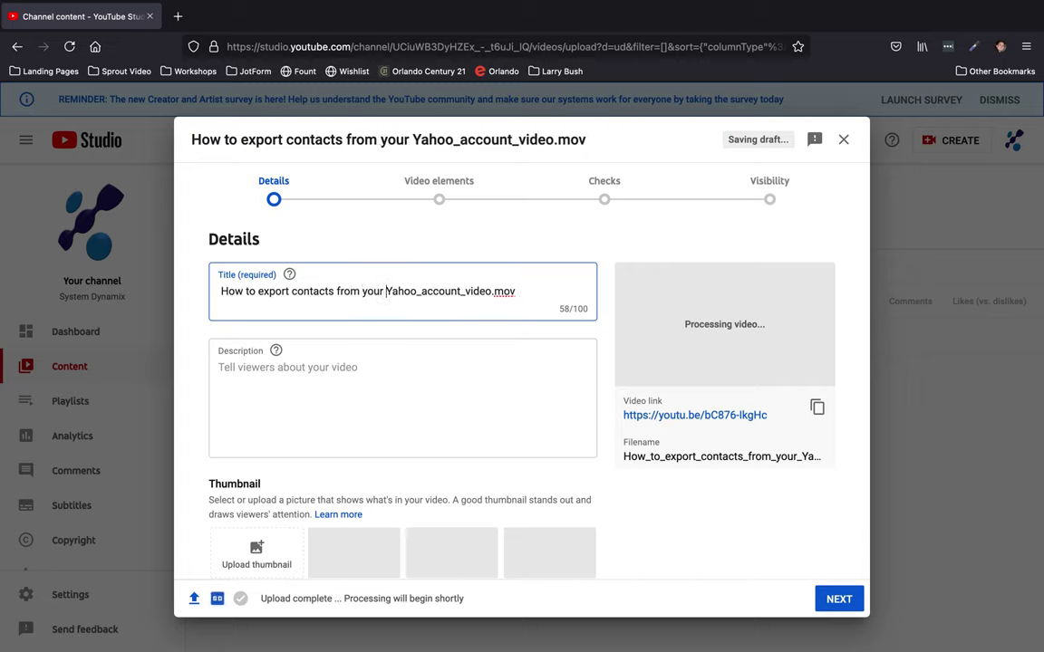
click(417, 291)
key(Delete)
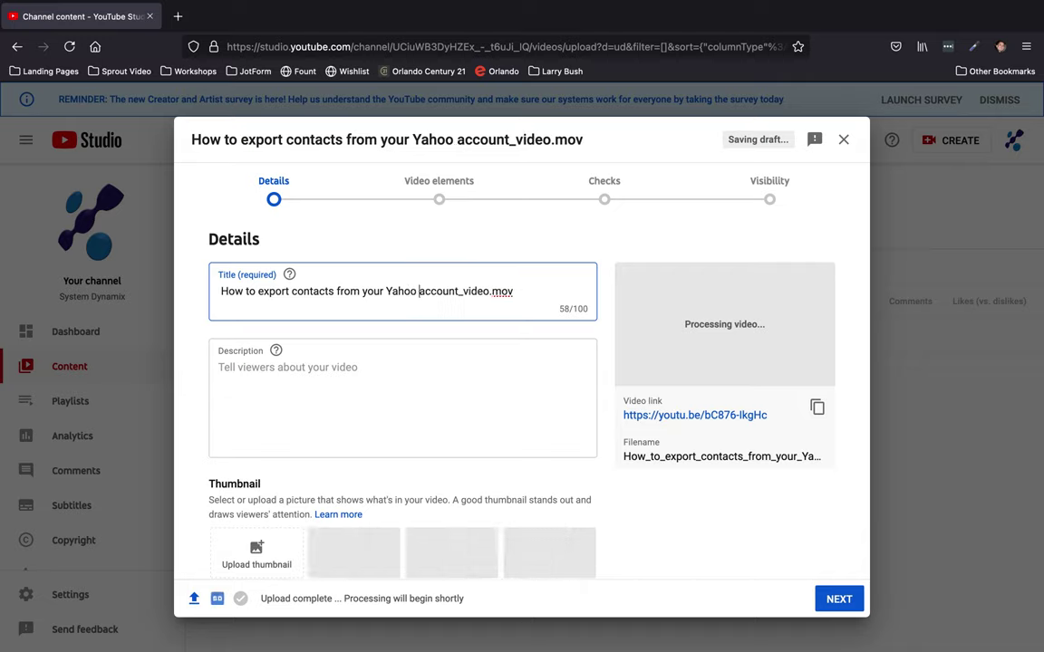
click(443, 290)
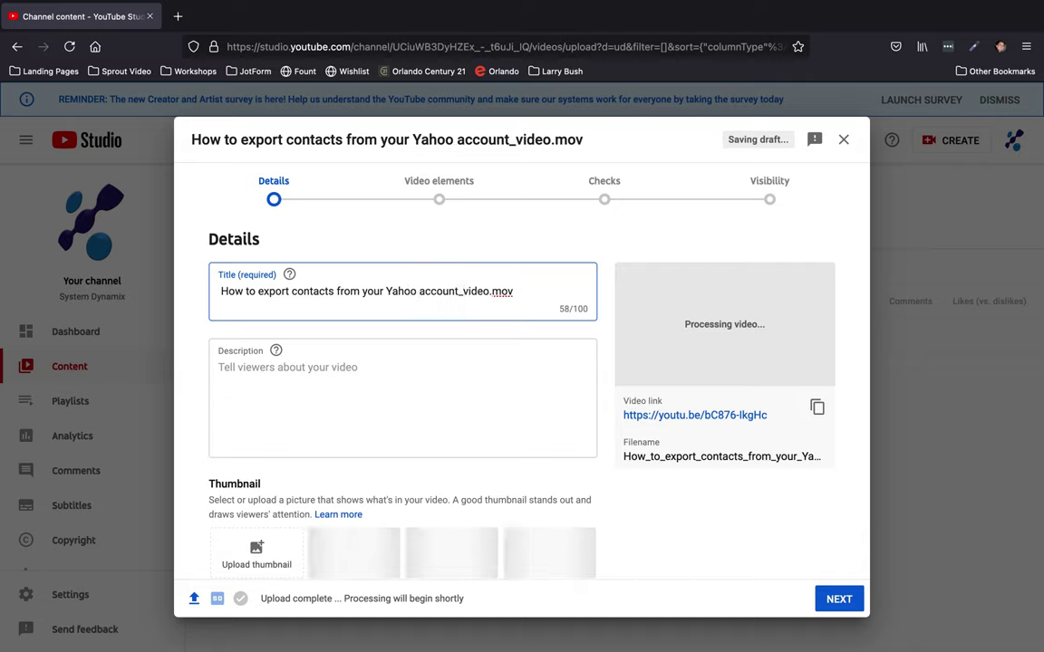
key(Delete)
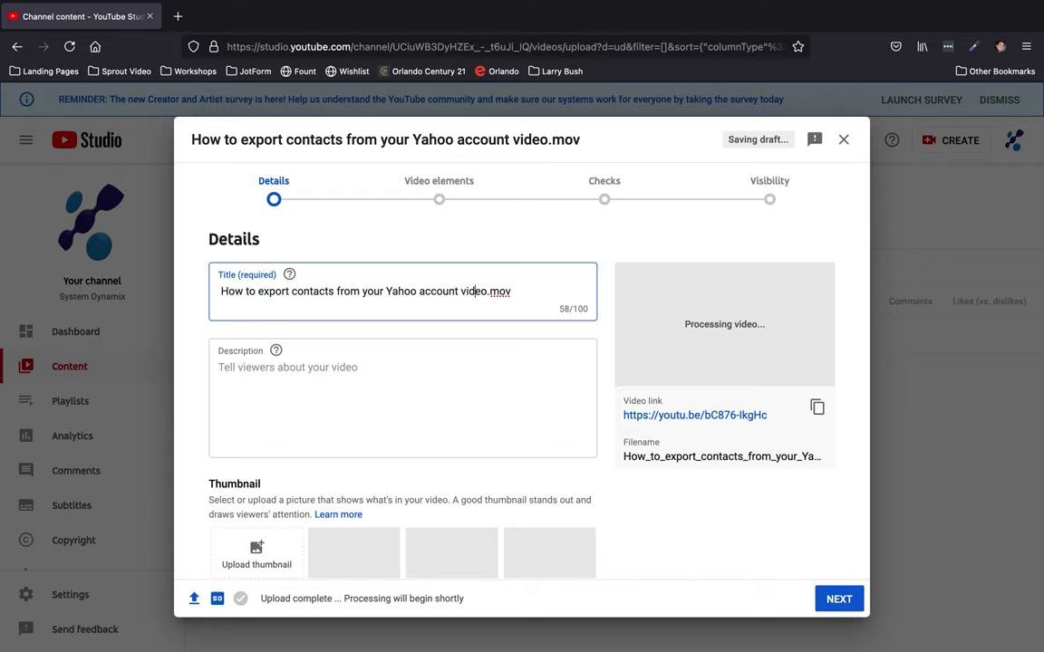
key(BackSpace)
key(BackSpace)
key(BackSpace)
key(BackSpace)
key(BackSpace)
key(BackSpace)
key(BackSpace)
key(BackSpace)
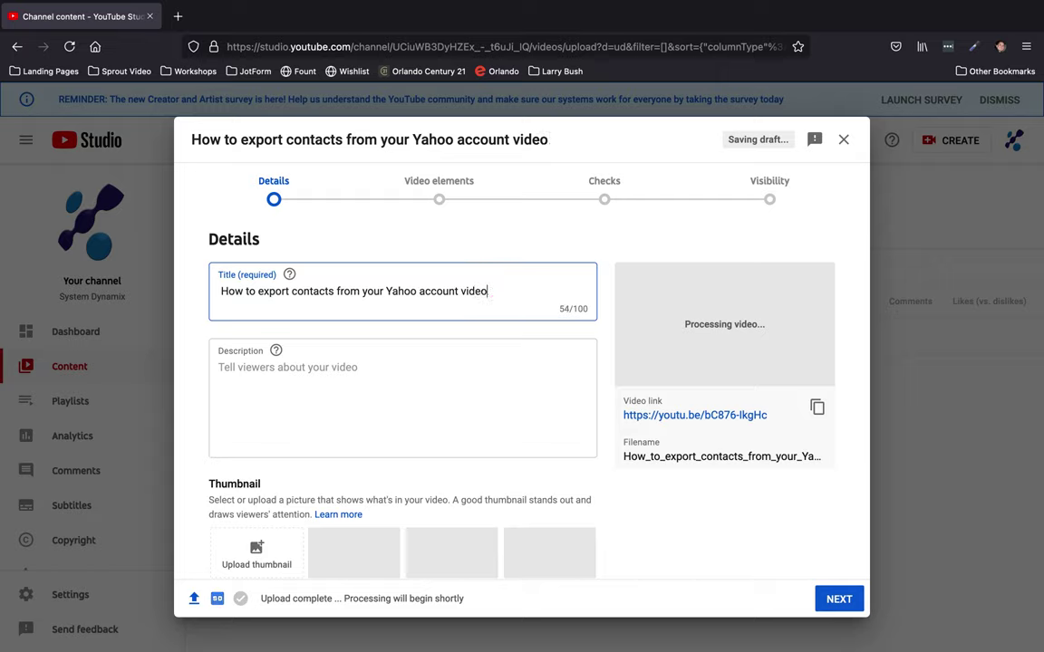
key(BackSpace)
key(BackSpace)
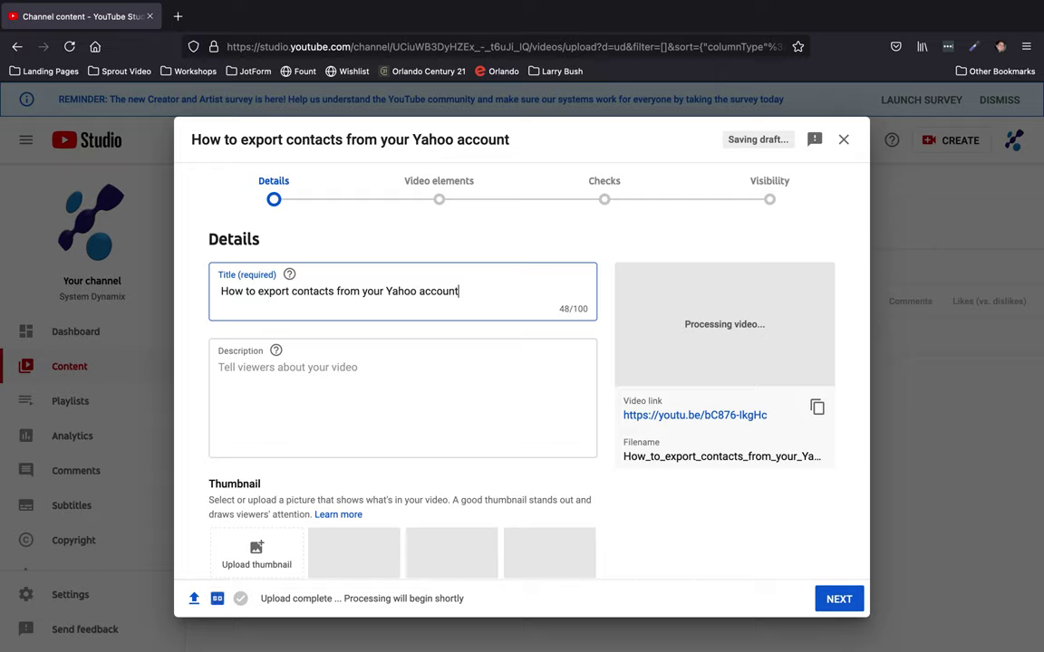
key(Tab)
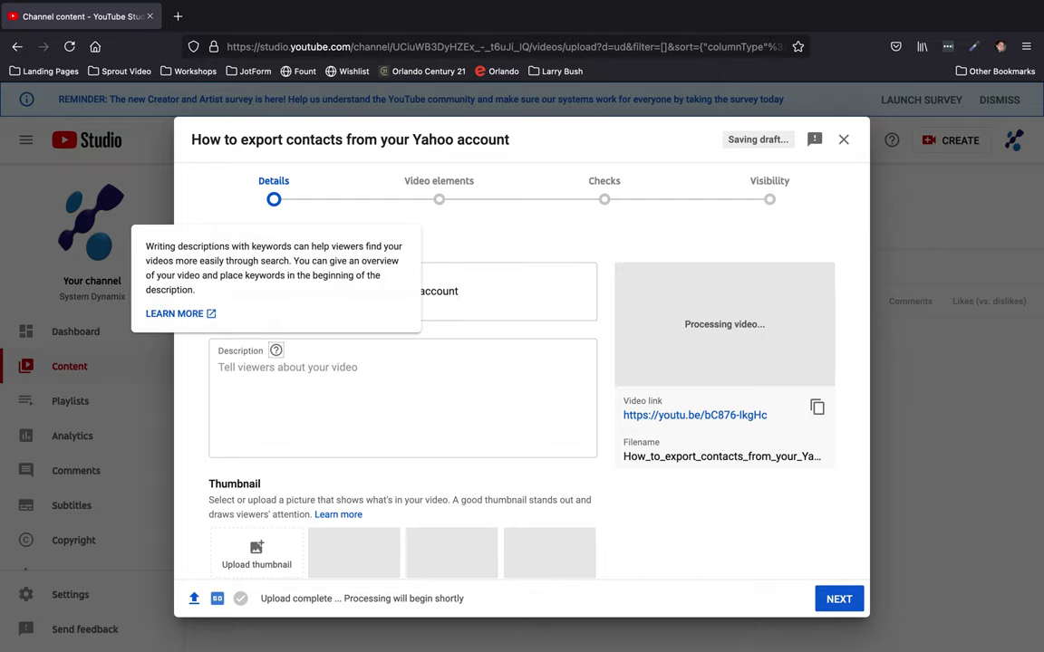
Enter the description 'In this video we show you how to export your contacts from your Yahoo account into a csv spreadsheet'.
text(In)
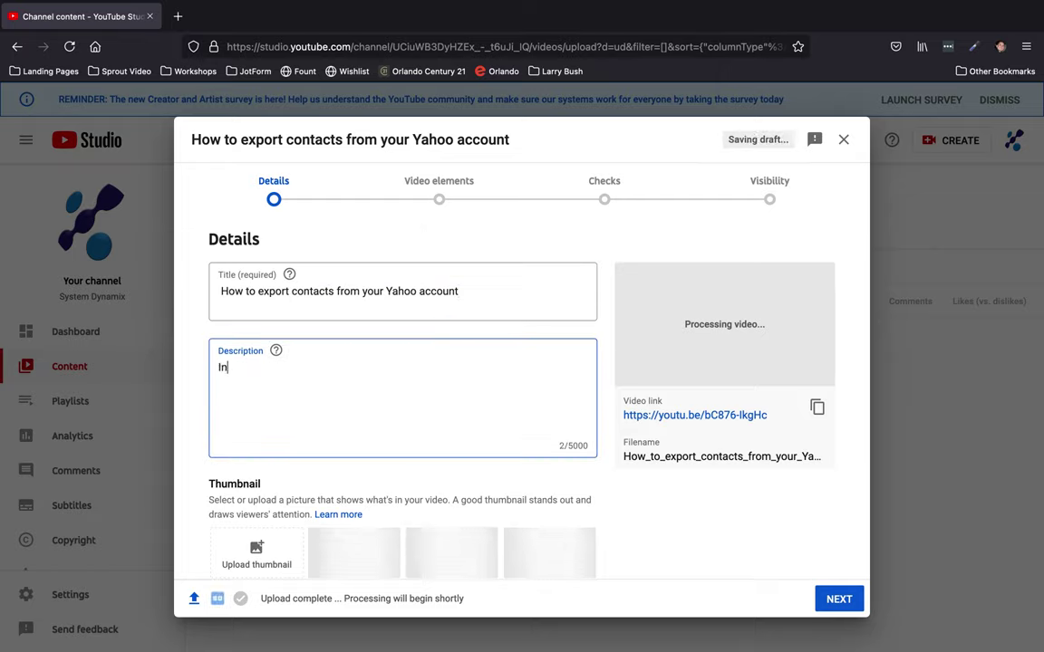
text( this video )
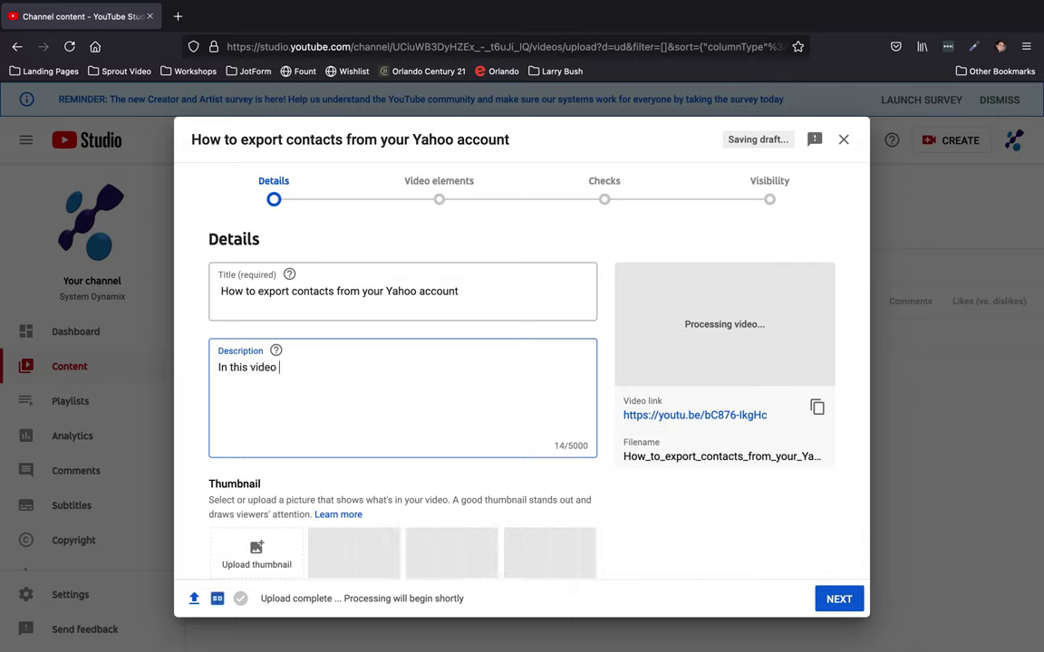
text(we show you ho)
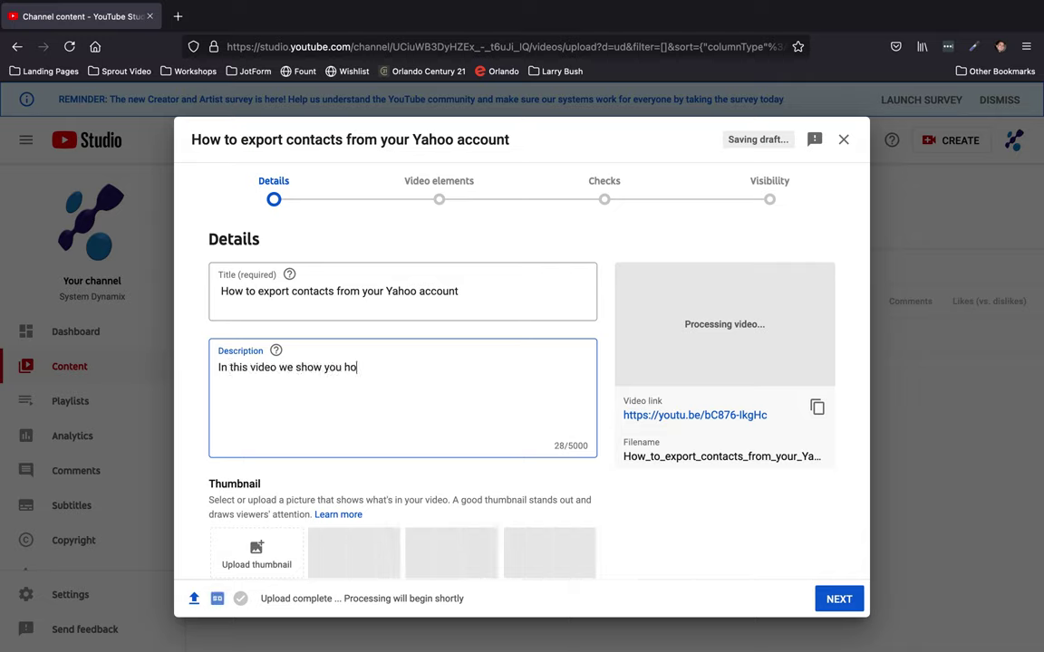
text(w to export your )
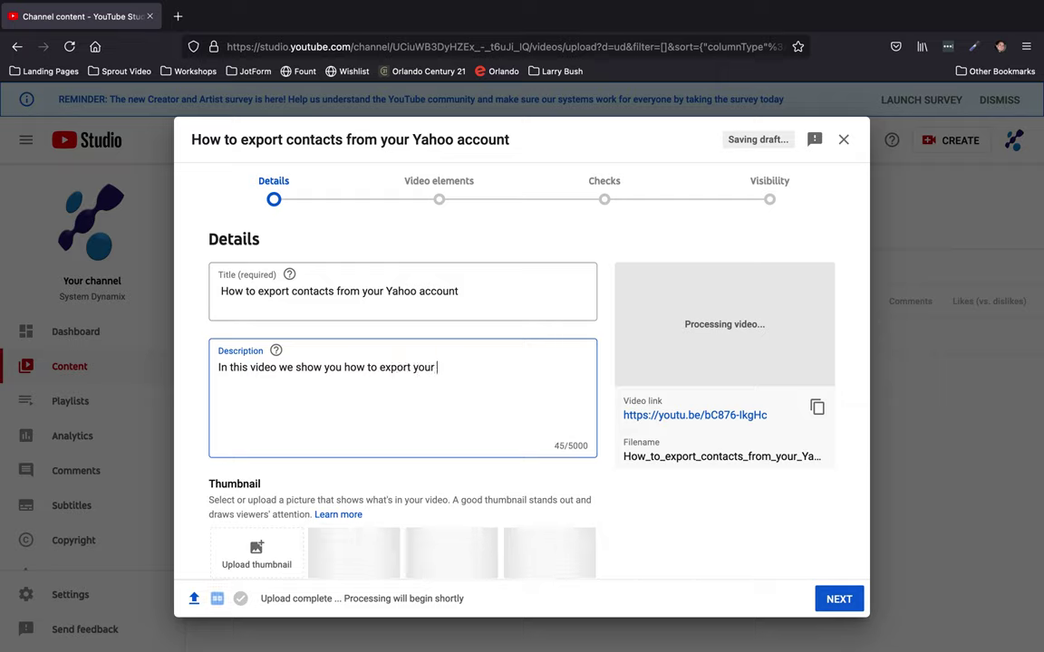
text(contacts f)
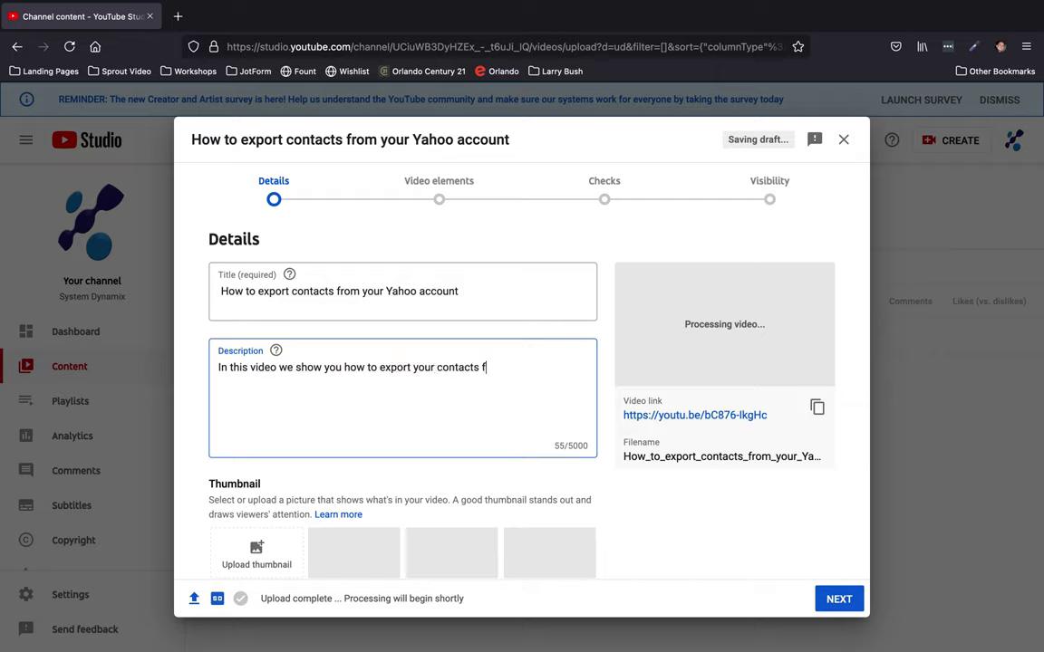
text(rom your Yahoo )
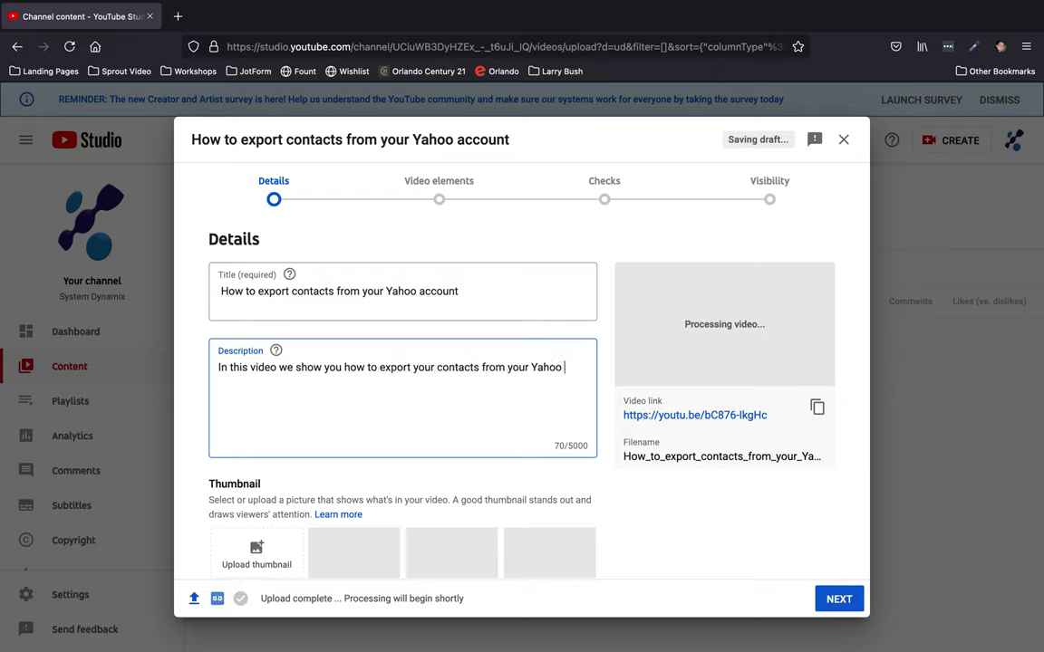
text(account into a )
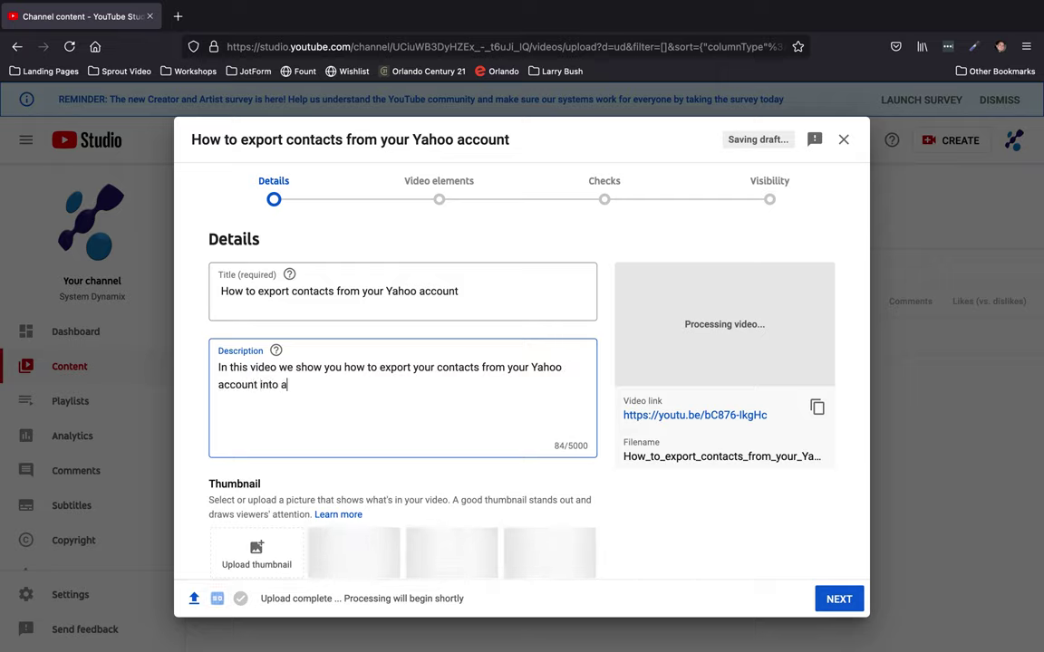
text(c)
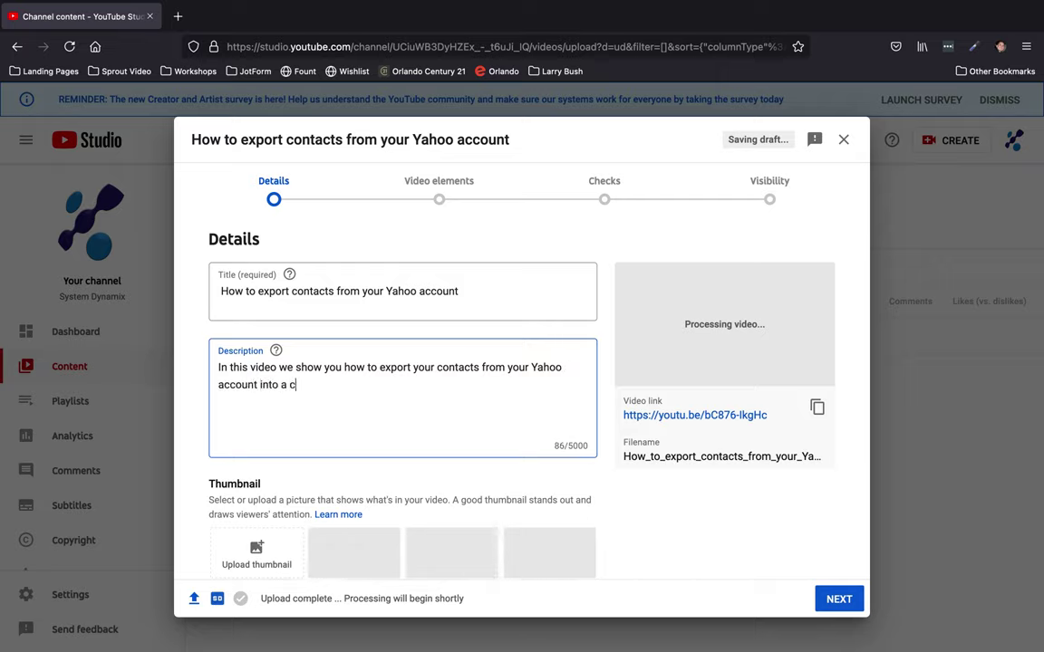
text(sv spreadsheet.)
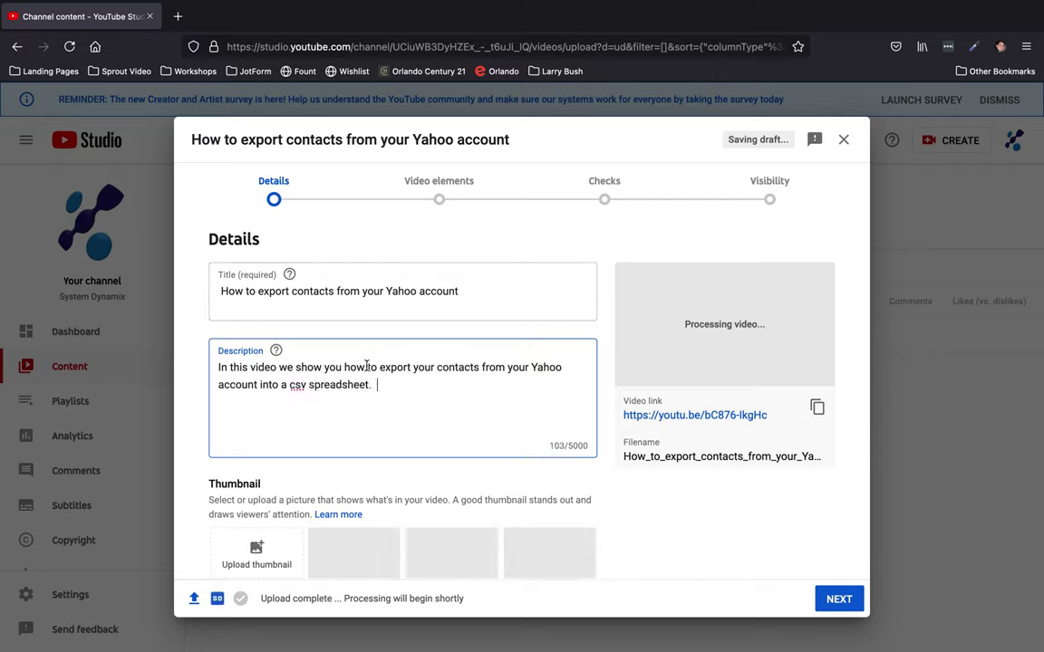
Scroll down to Playlists and open the playlist Select dropdown.
scroll(366, 365, down, 4)
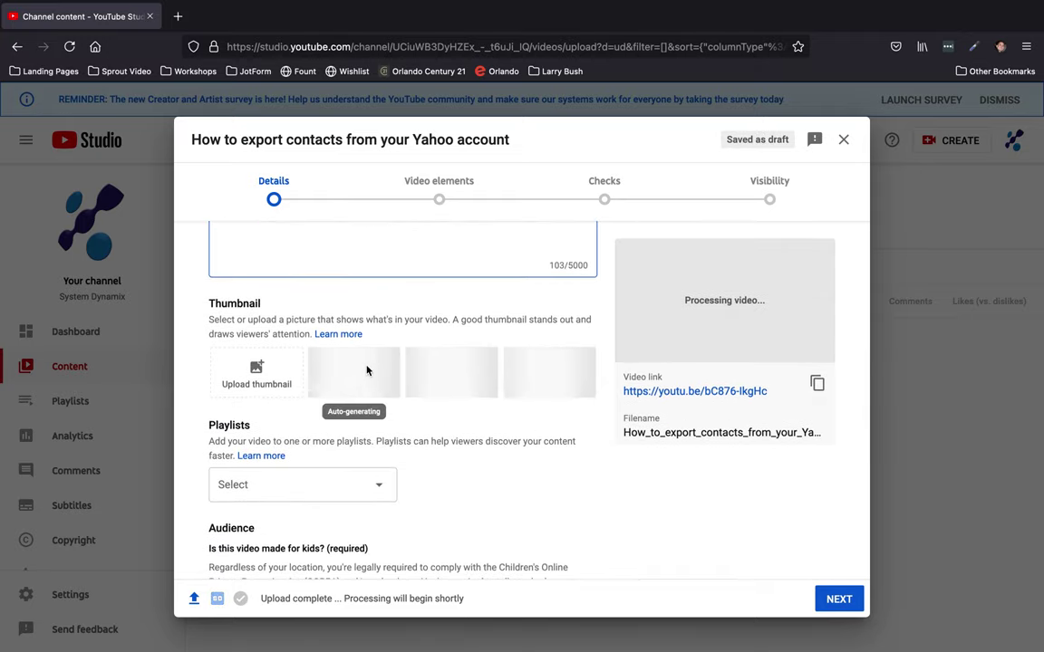
scroll(366, 365, down, 2)
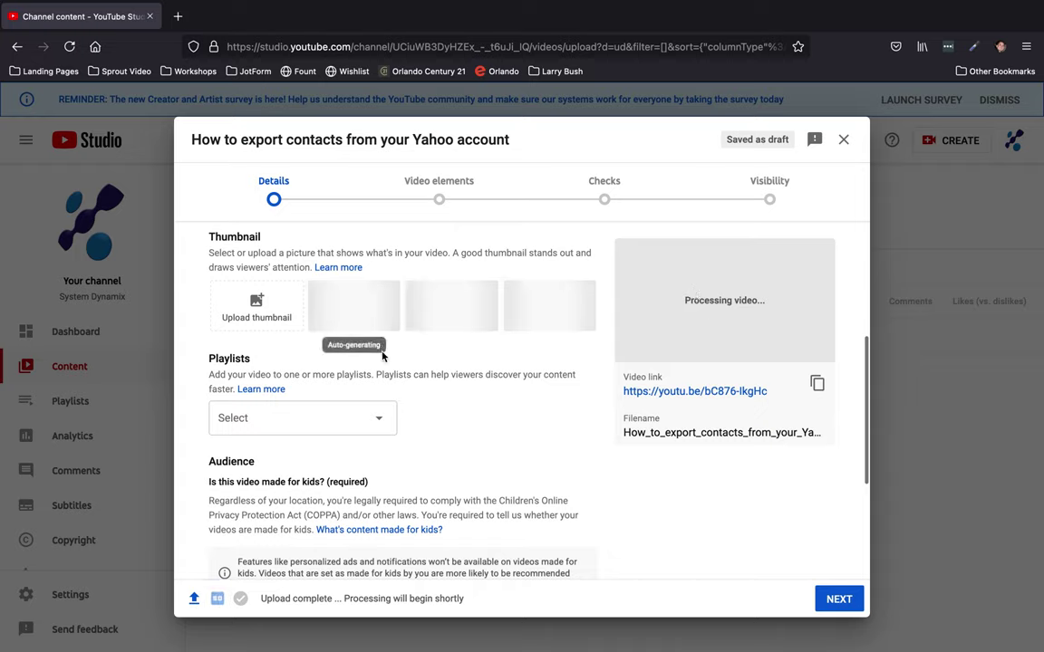
click(380, 422)
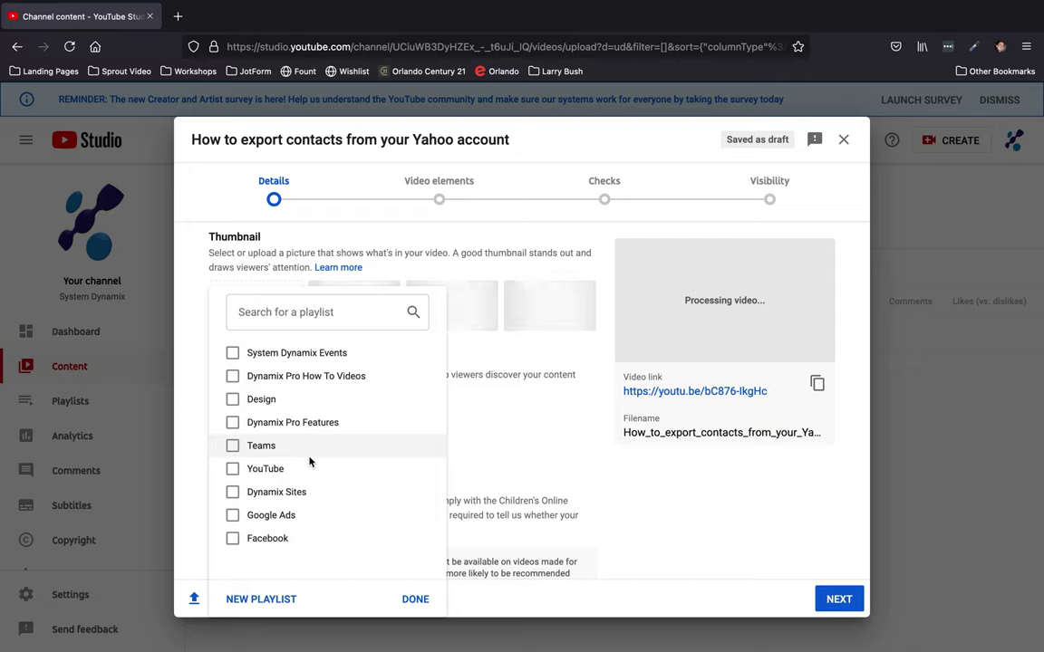
Create a new 'How to export contacts' playlist and tick it for this video.
click(272, 601)
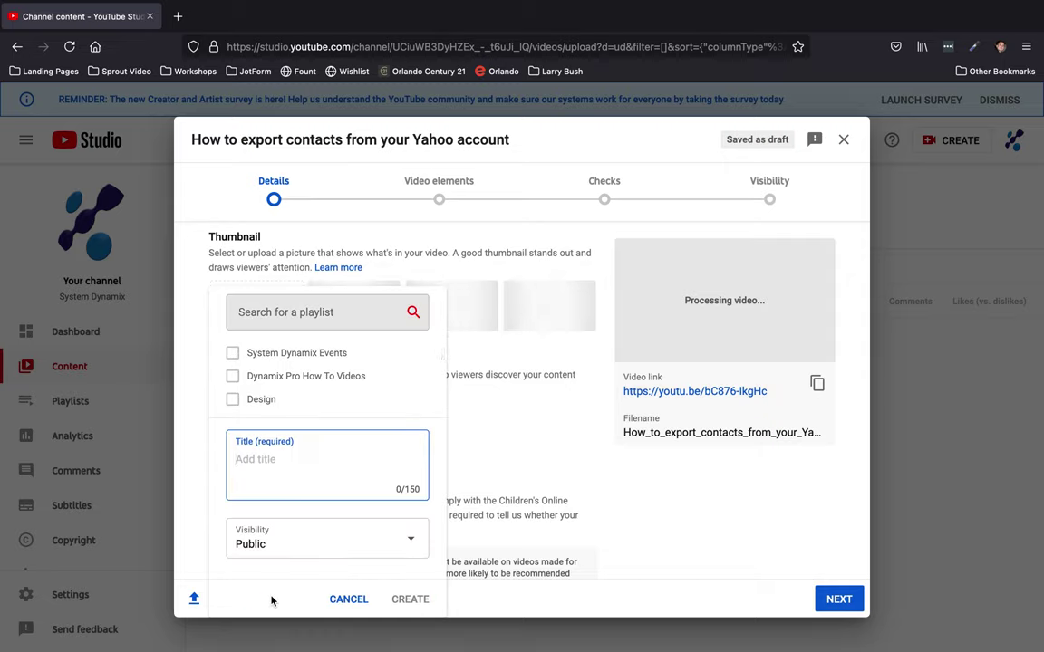
text(How to export )
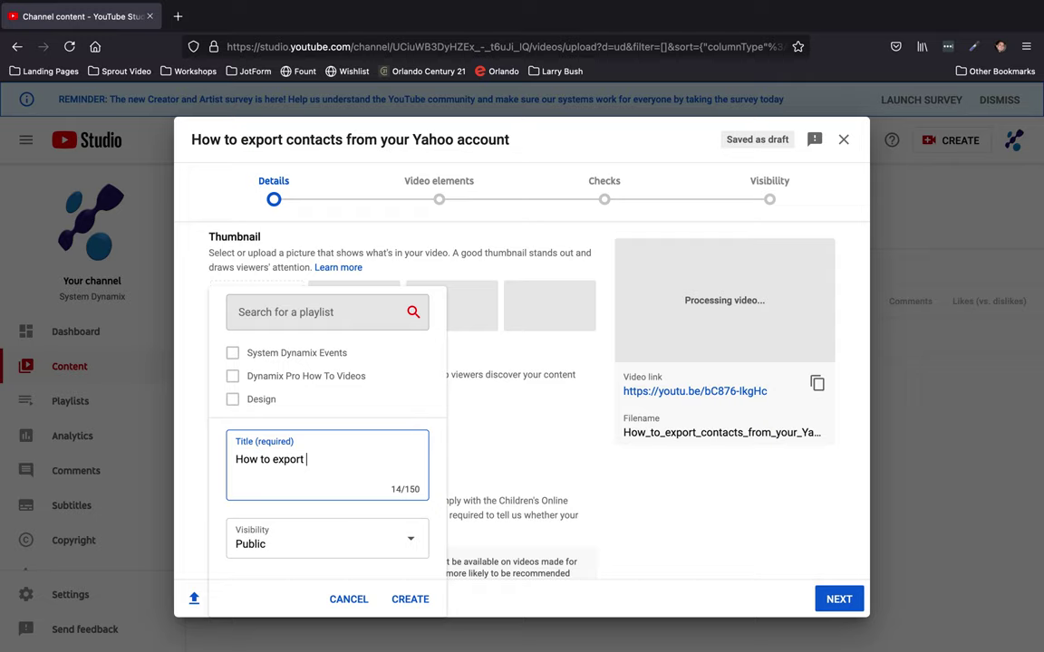
text(contacts)
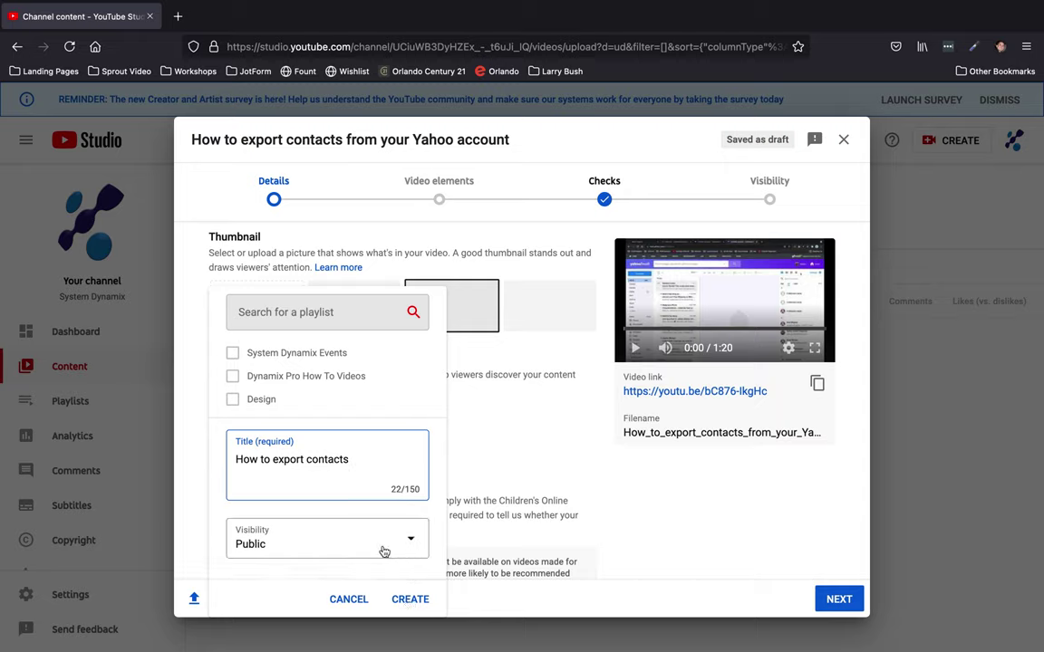
click(409, 600)
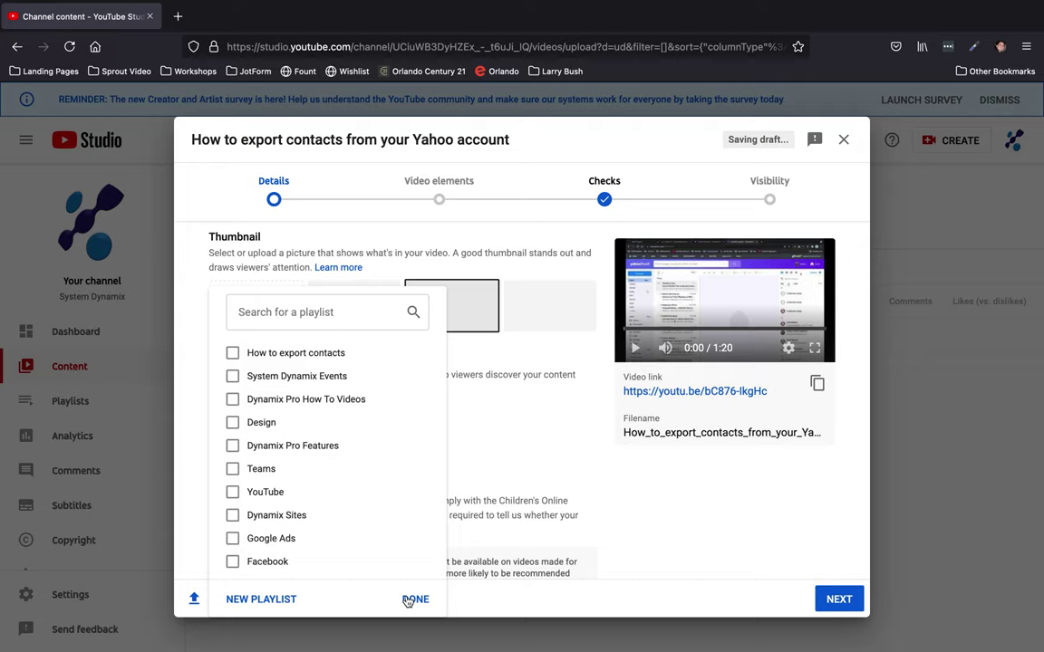
click(282, 356)
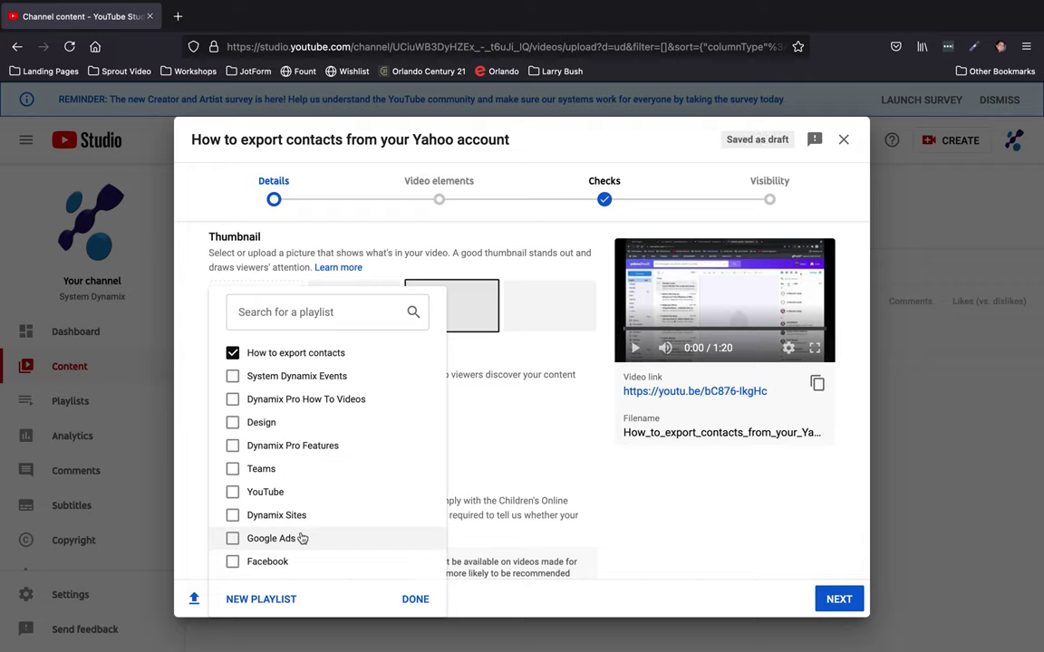
click(415, 601)
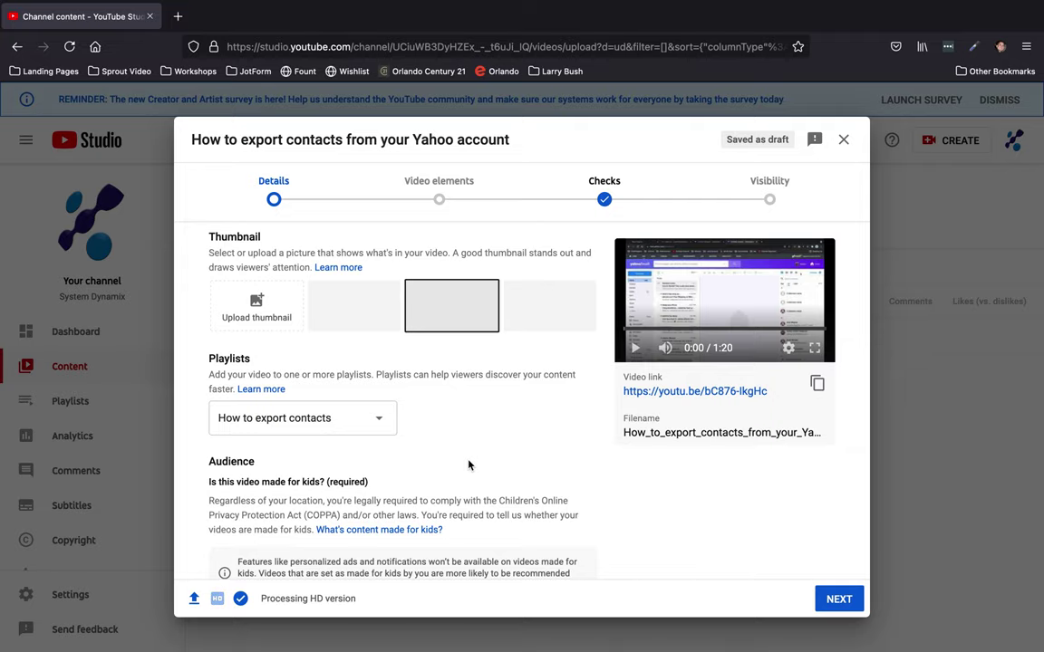
scroll(468, 465, down, 3)
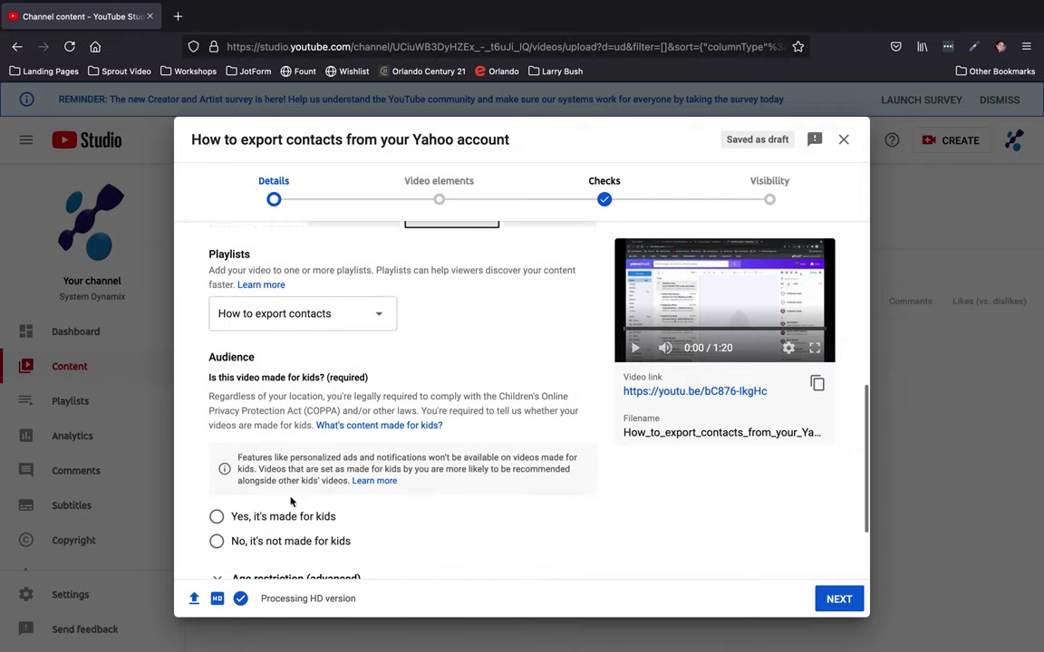
Set the audience to 'No, it's not made for kids'.
click(217, 542)
scroll(437, 520, up, 3)
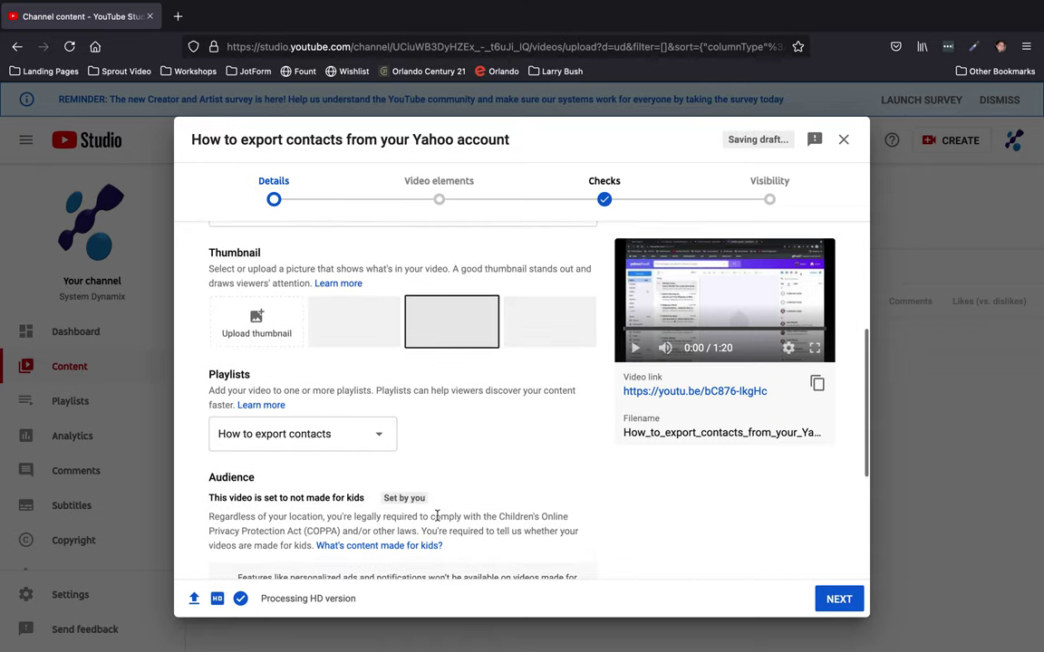
scroll(437, 516, down, 5)
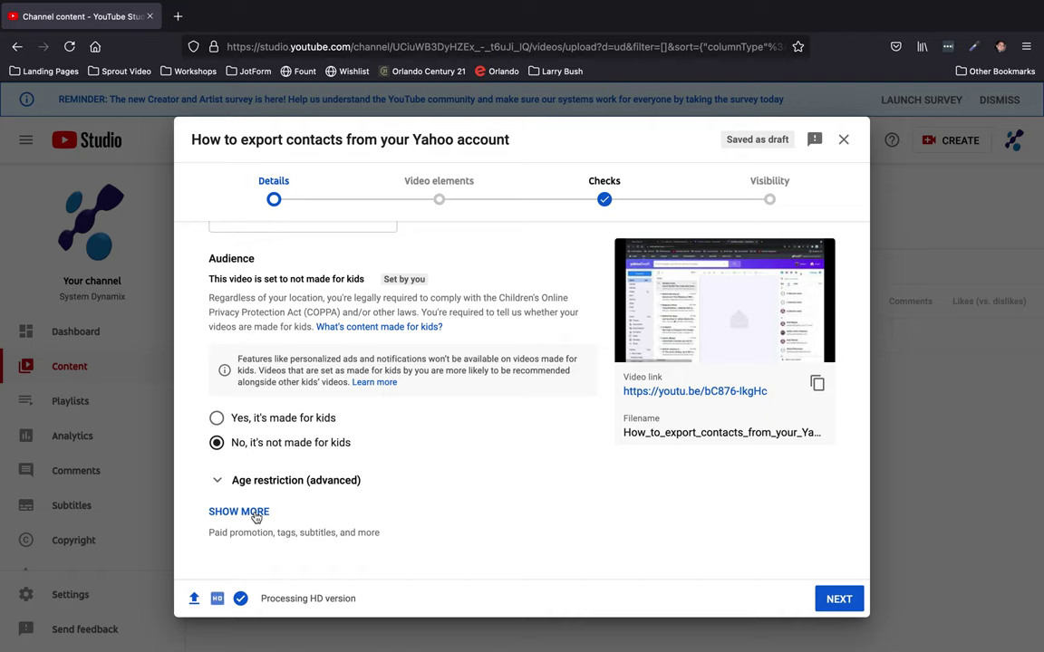
Pick the middle suggested thumbnail after trying the first one.
scroll(472, 432, up, 4)
scroll(471, 435, up, 1)
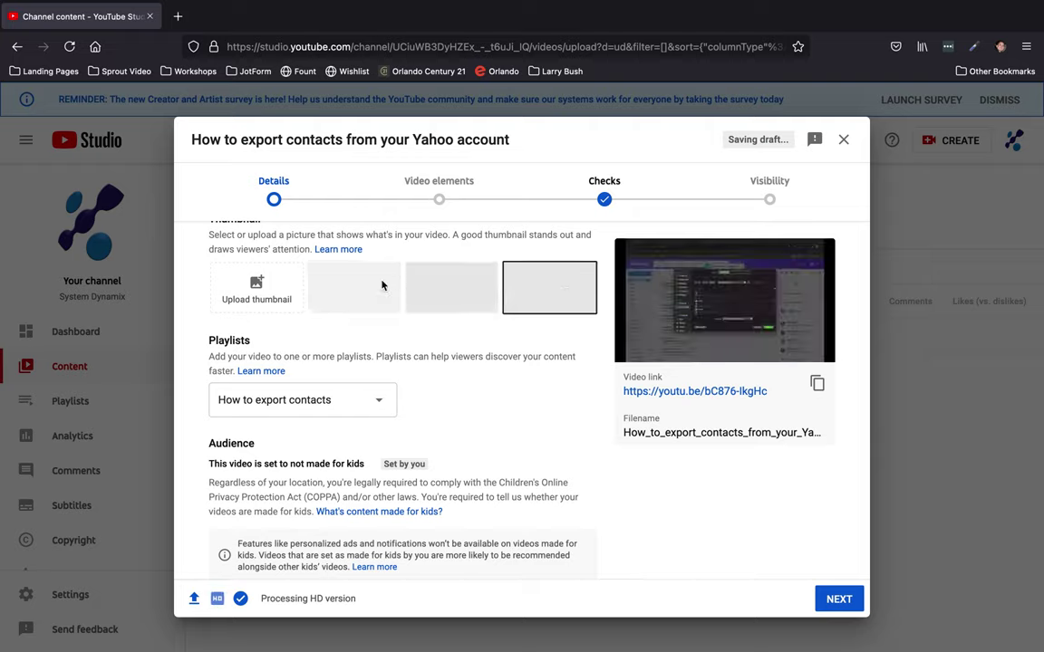
click(469, 292)
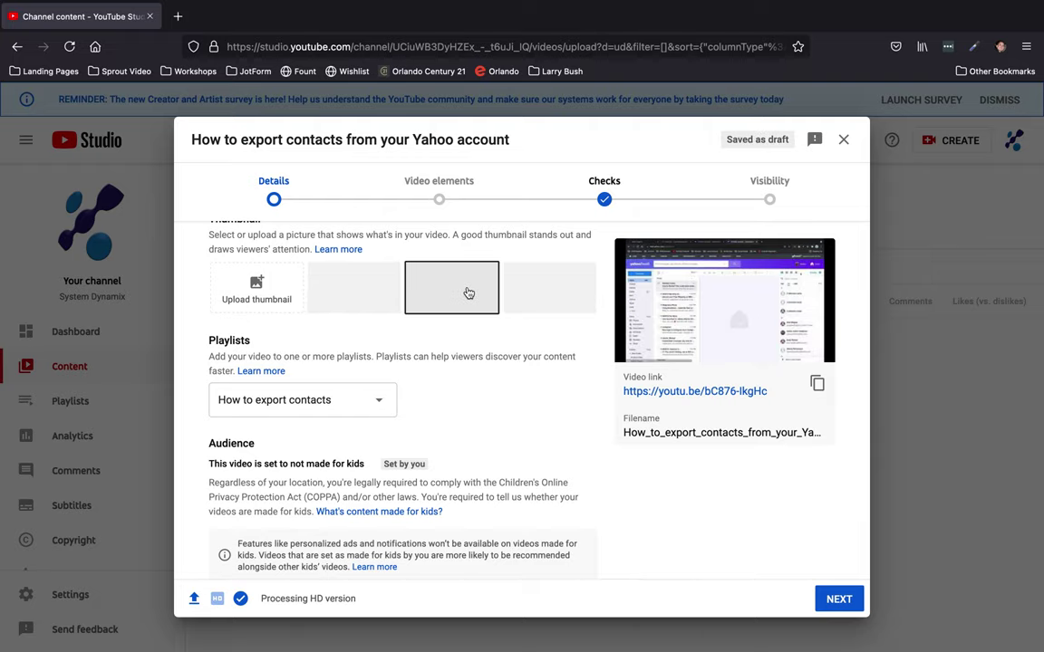
click(391, 292)
click(461, 291)
scroll(456, 387, down, 1)
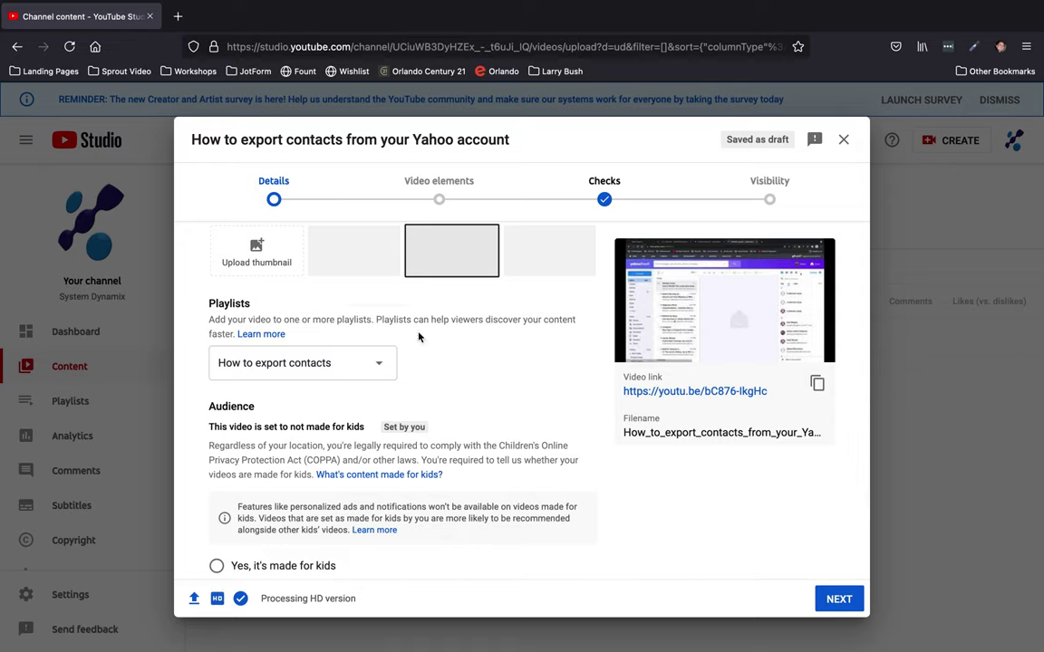
scroll(418, 337, down, 4)
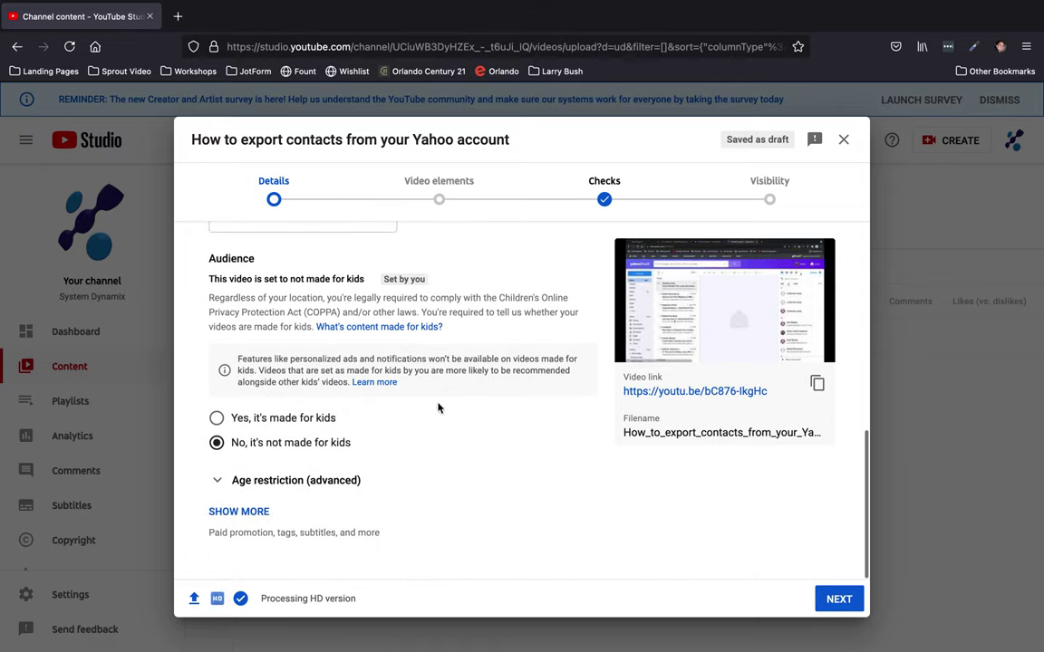
Expand SHOW MORE to reveal the video's tag list.
click(247, 518)
scroll(248, 519, down, 4)
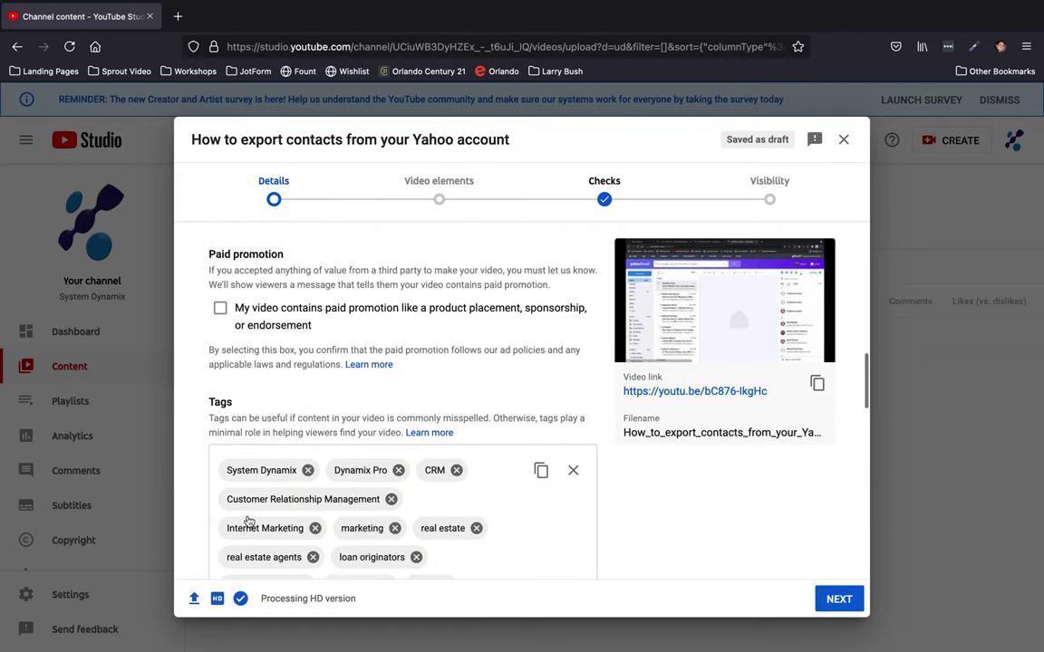
scroll(248, 520, down, 1)
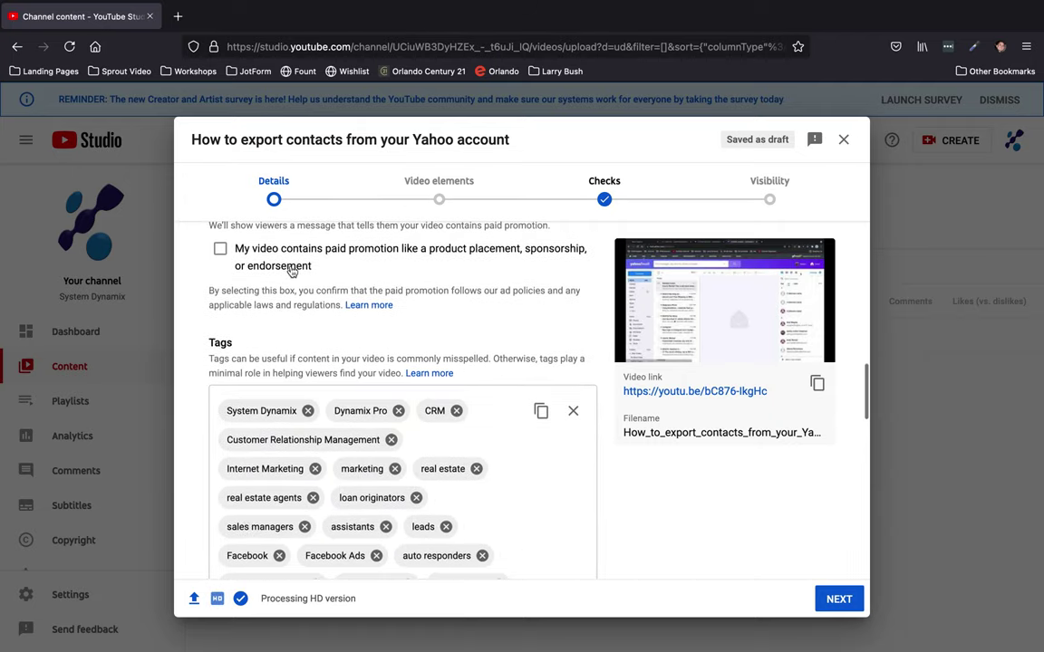
scroll(335, 313, down, 2)
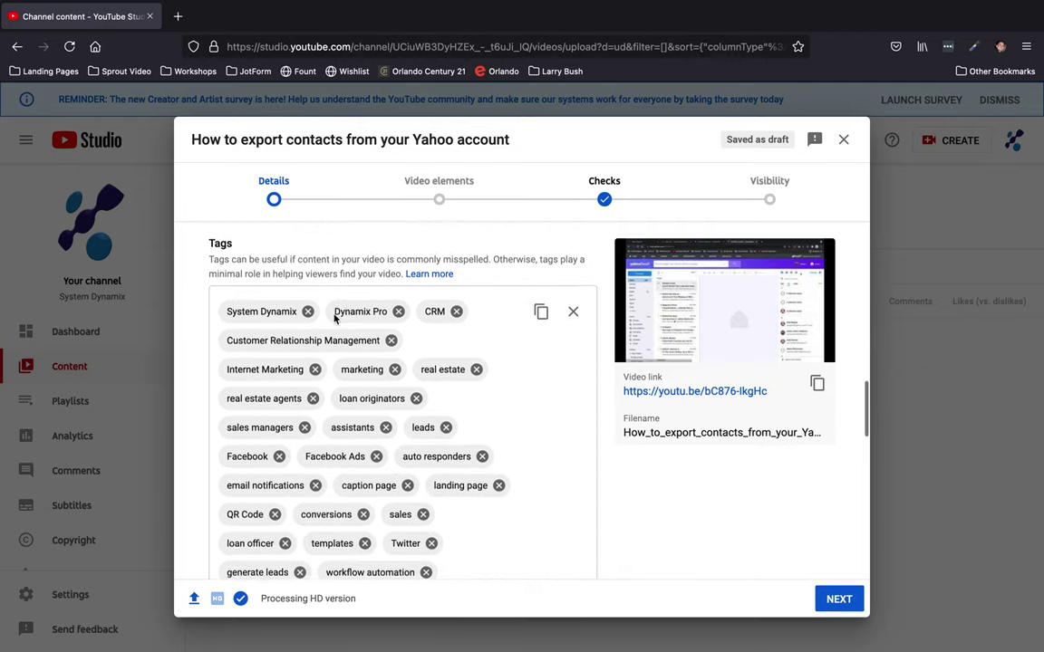
scroll(336, 317, down, 1)
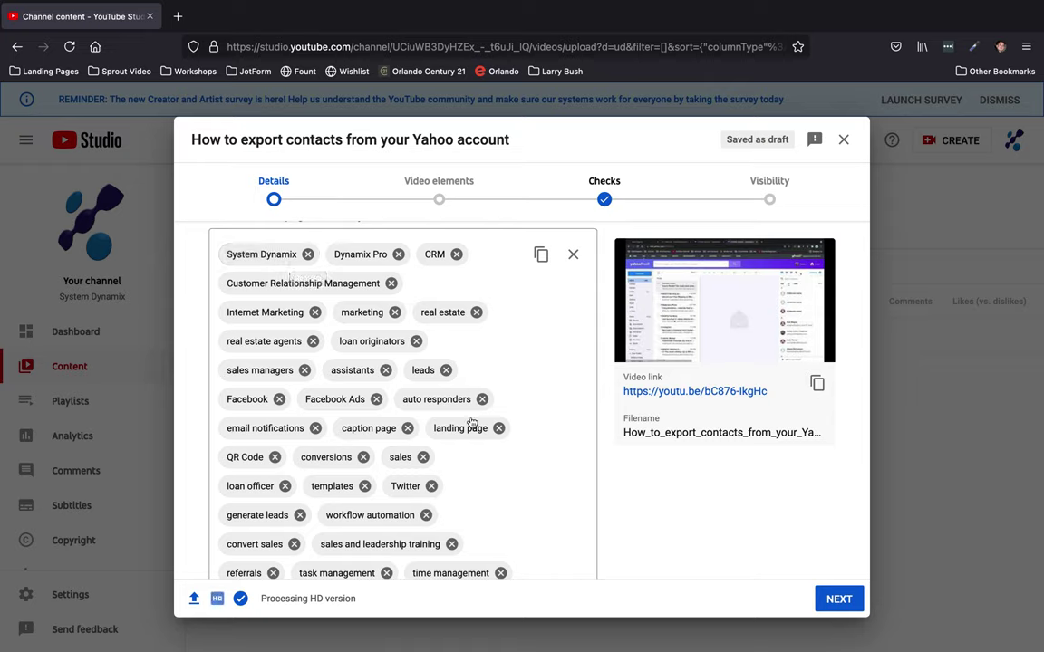
scroll(538, 521, down, 3)
scroll(538, 521, up, 3)
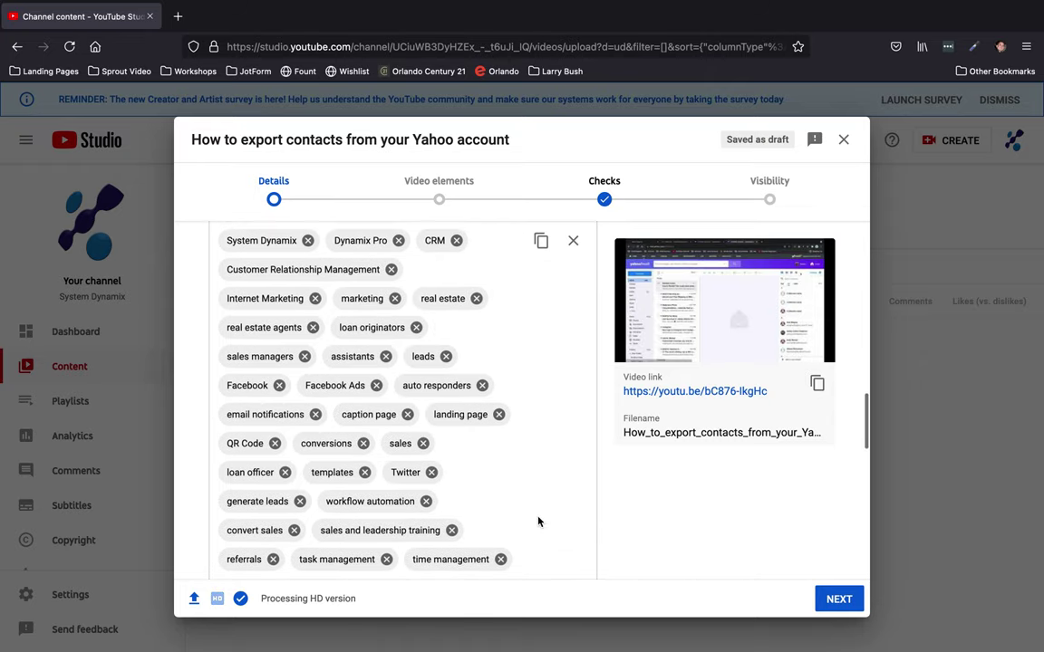
Remove tags such as time management, referrals, workflow automation, loan officer, Twitter, templates and QR Code.
click(501, 559)
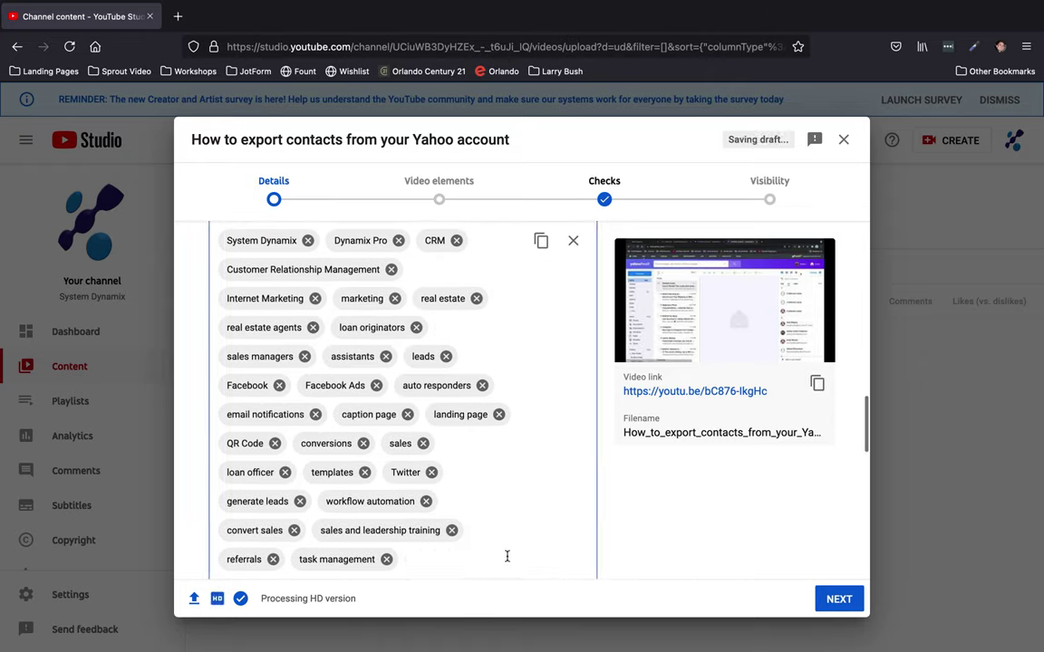
click(386, 559)
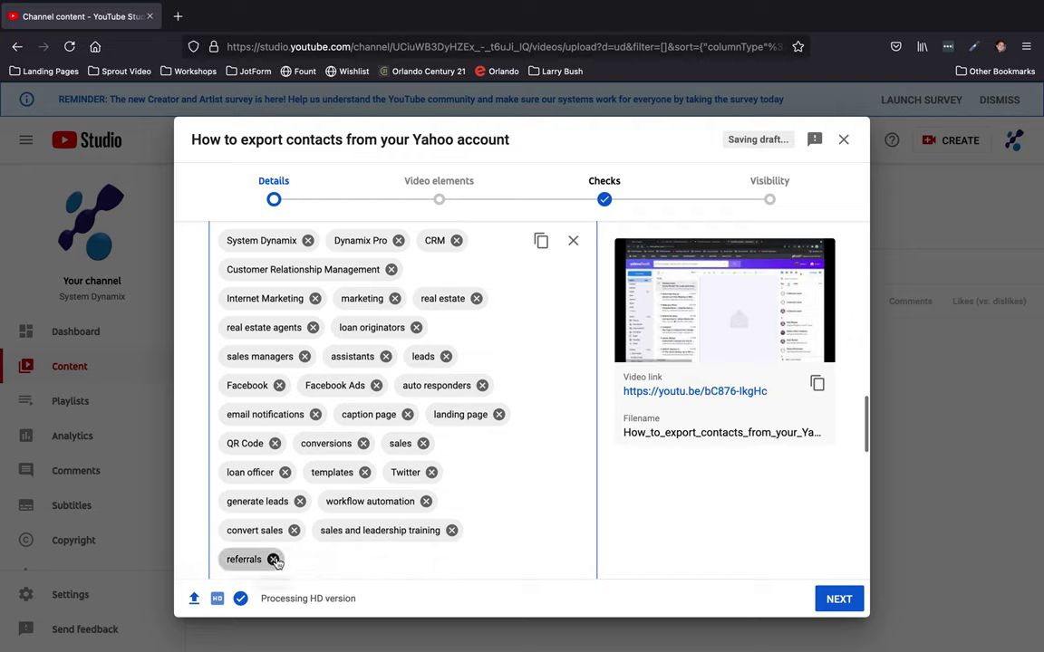
click(272, 559)
click(295, 531)
click(357, 530)
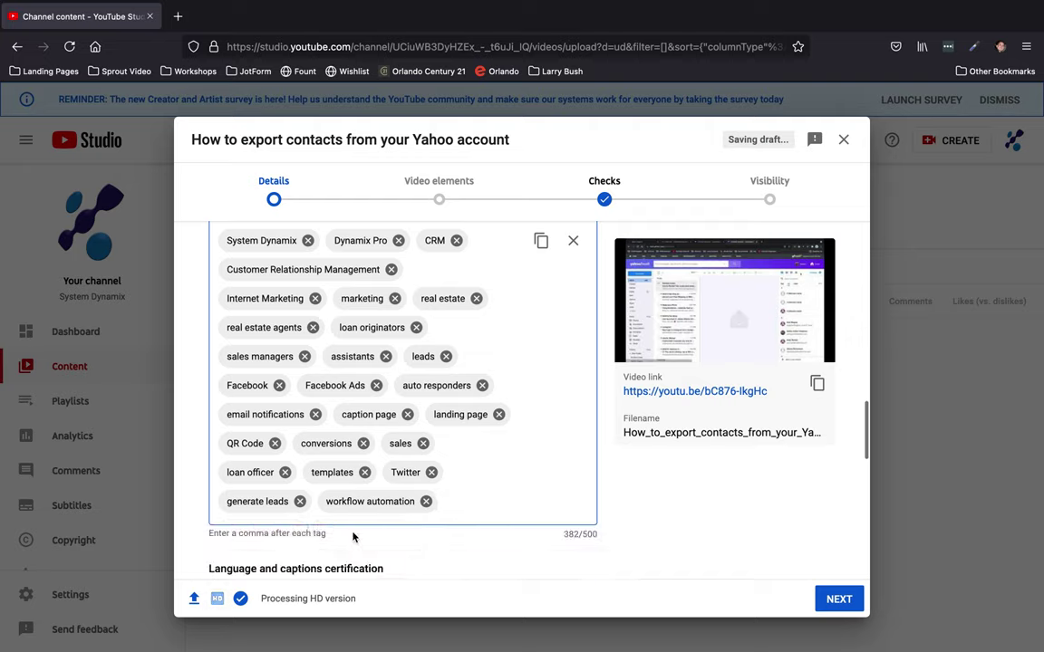
click(425, 502)
click(299, 501)
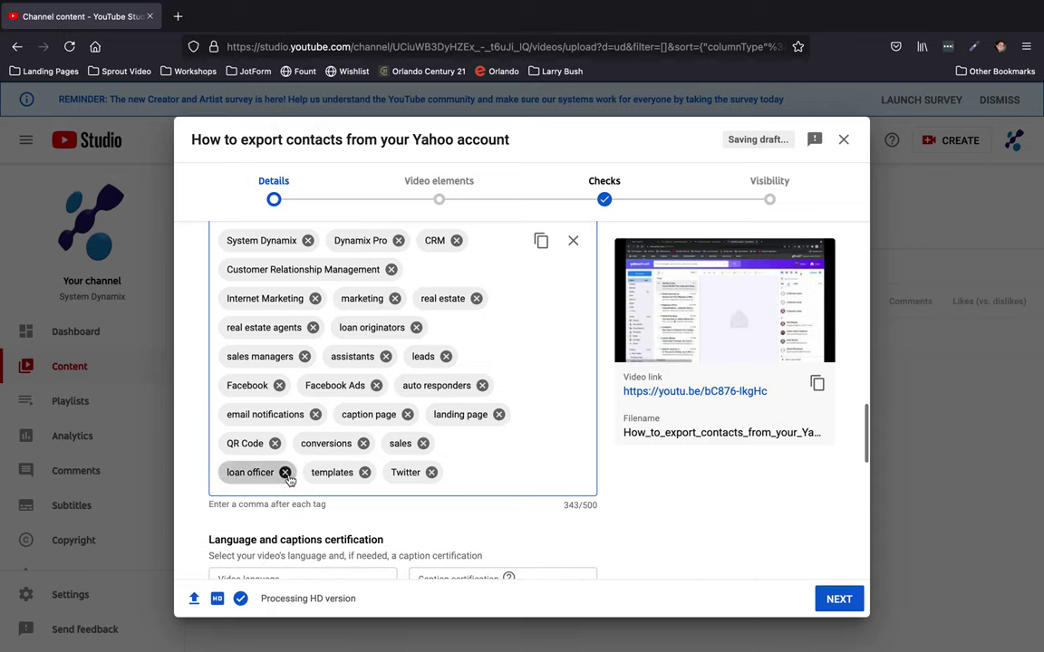
click(284, 472)
click(346, 472)
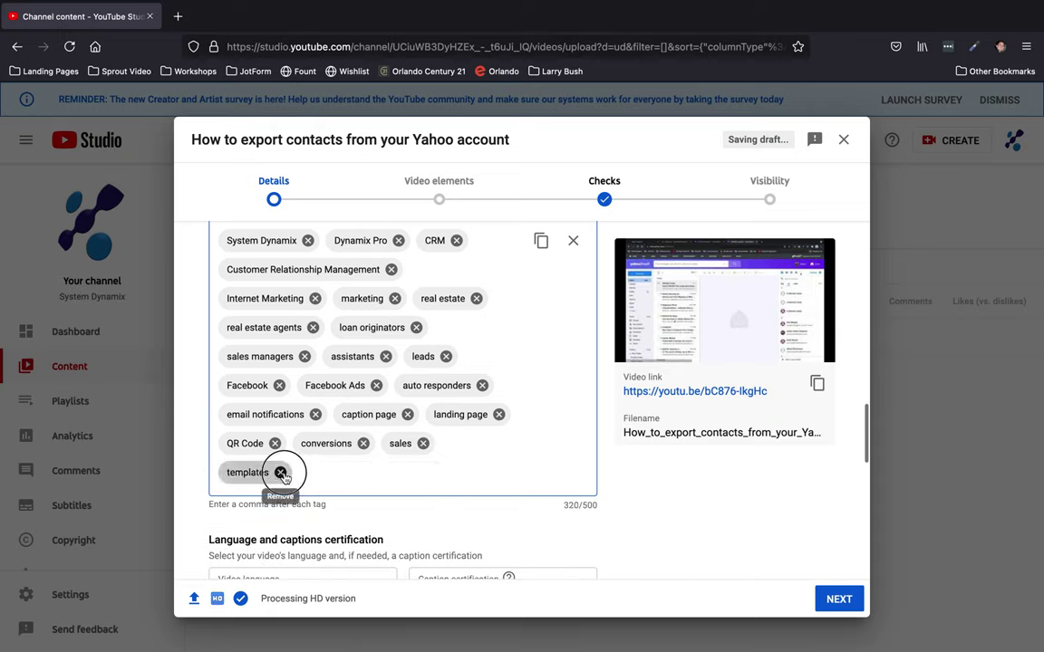
click(280, 472)
click(274, 443)
Remove tags such as conversions, sales, landing page, Facebook, Facebook Ads, auto responders and sales managers.
click(288, 443)
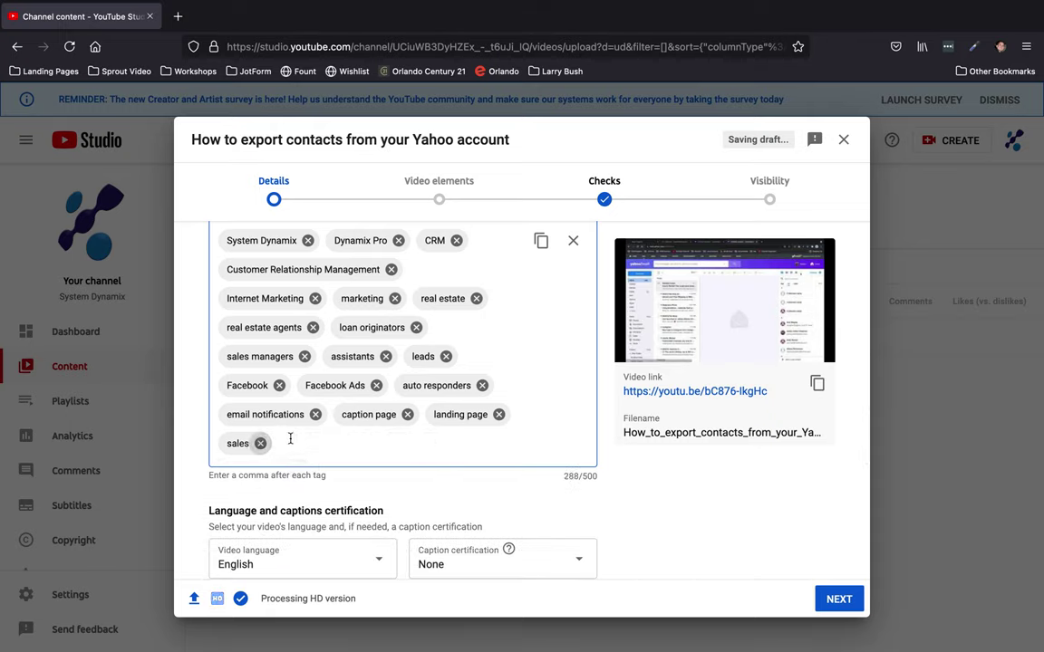
click(261, 444)
click(314, 414)
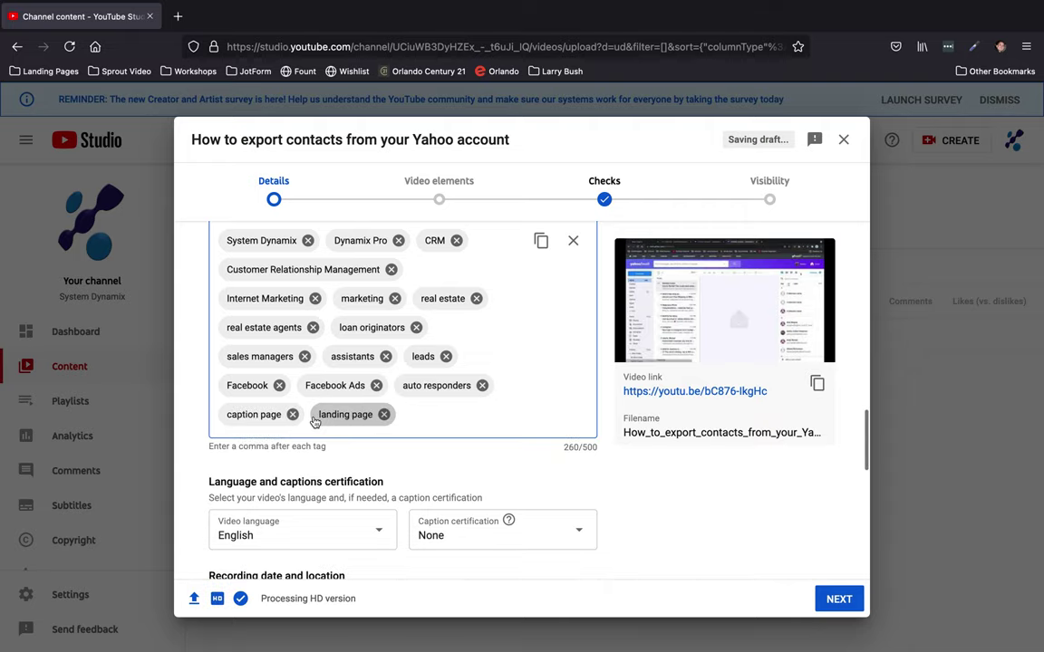
click(292, 415)
click(292, 415)
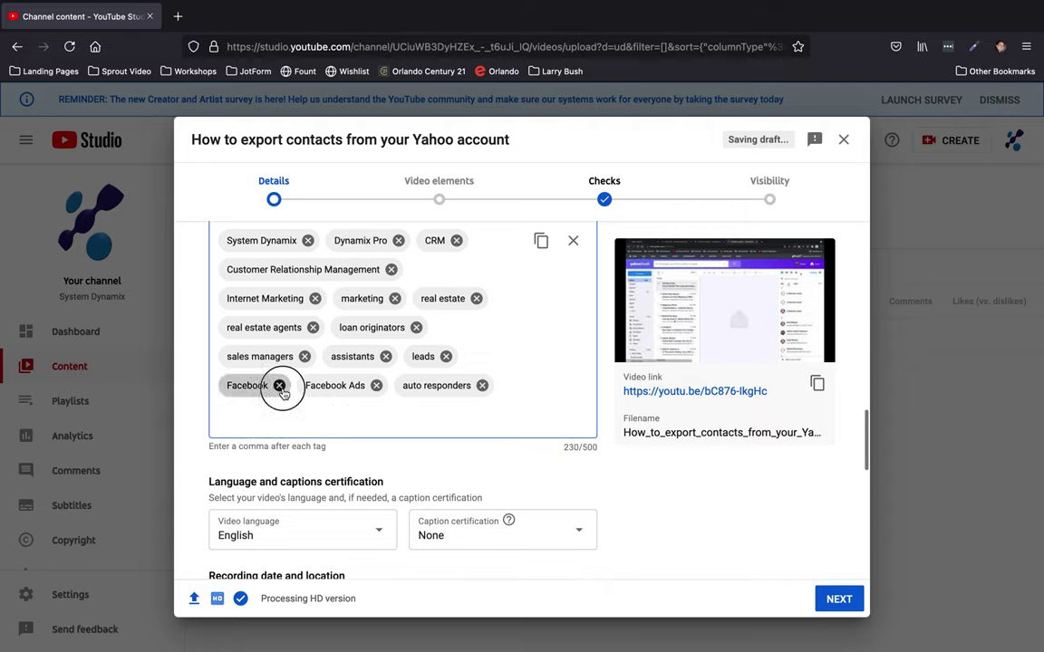
click(278, 385)
click(298, 387)
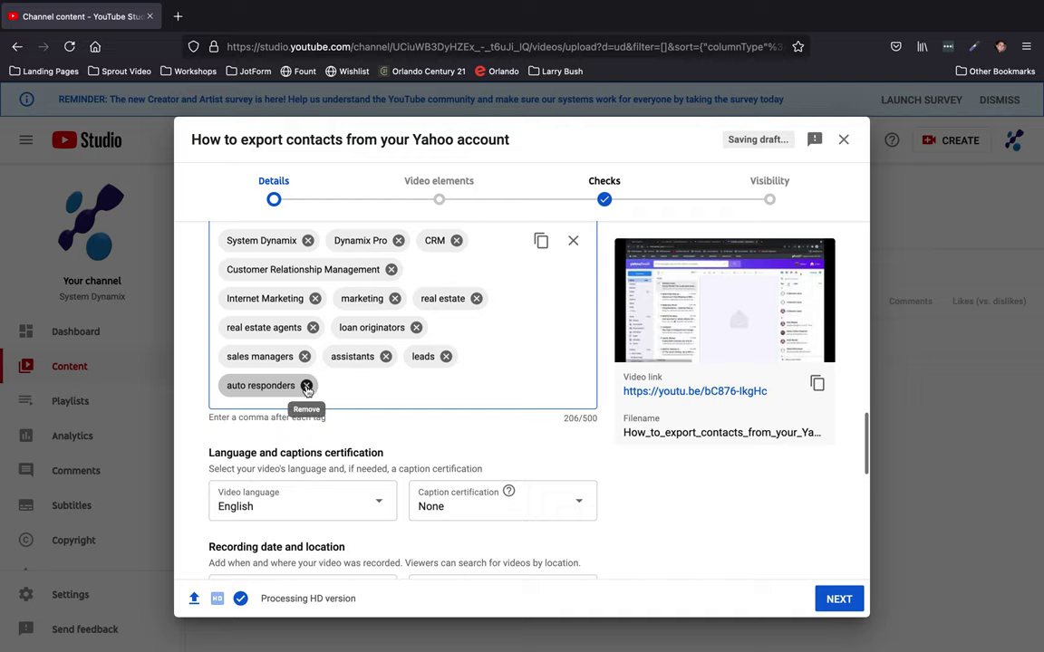
click(306, 387)
click(304, 356)
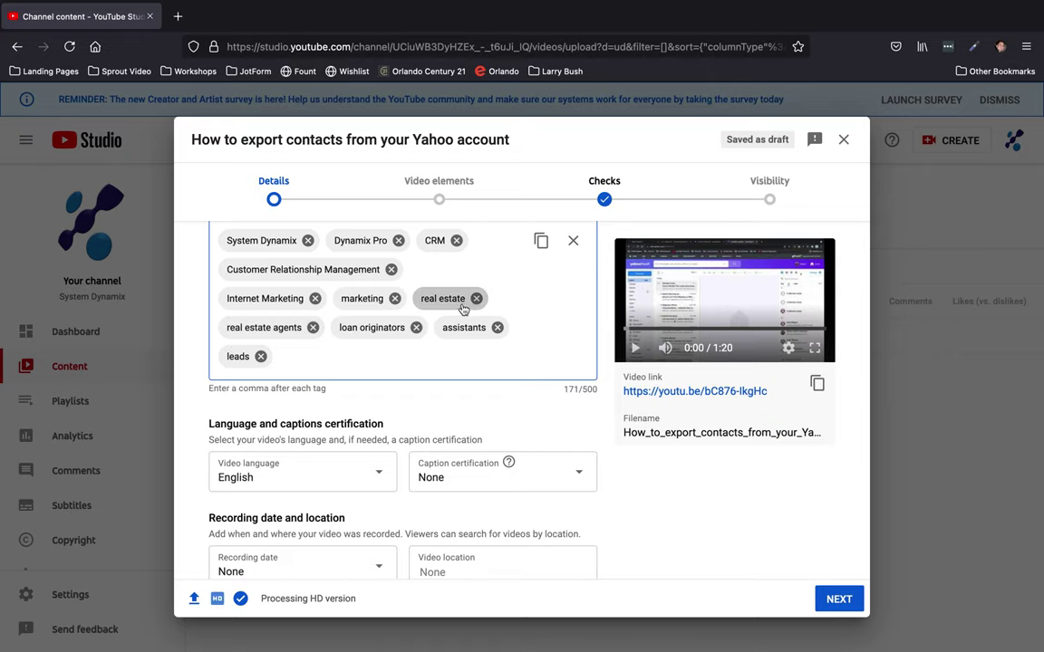
scroll(453, 303, up, 2)
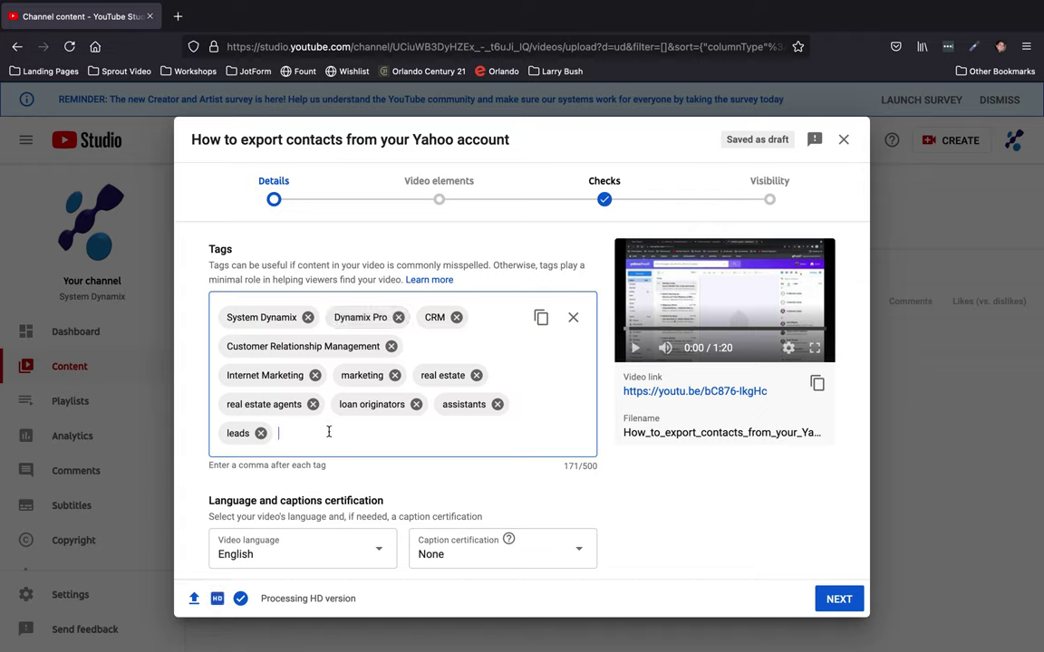
Add the tags Yahoo, Contacts, Database and export, reaching 202/500 tag characters.
text(Yahoo,)
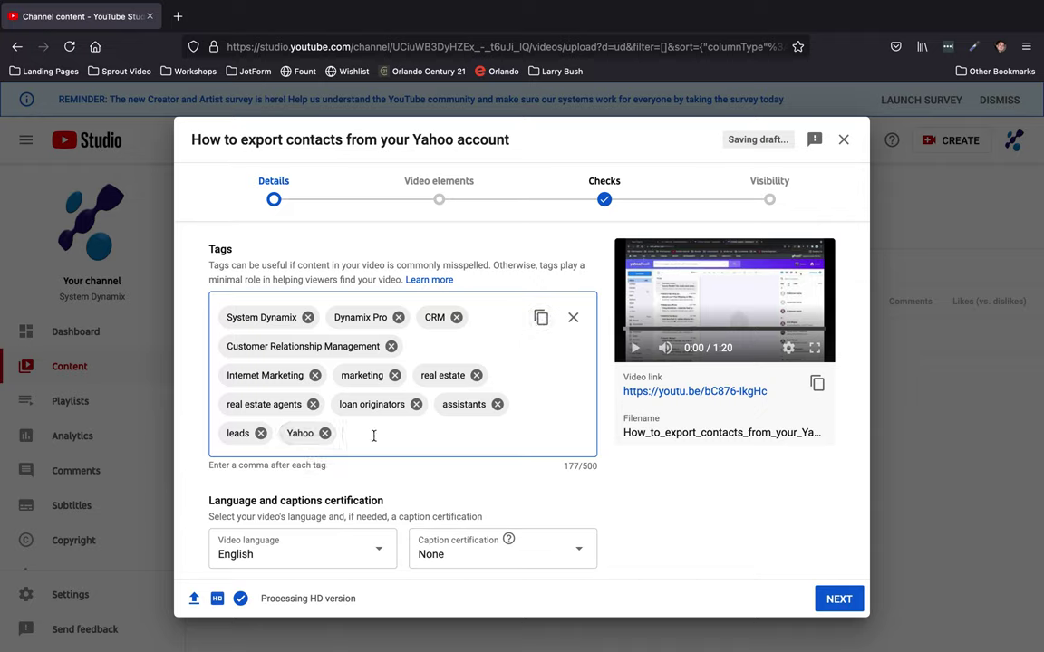
text(C)
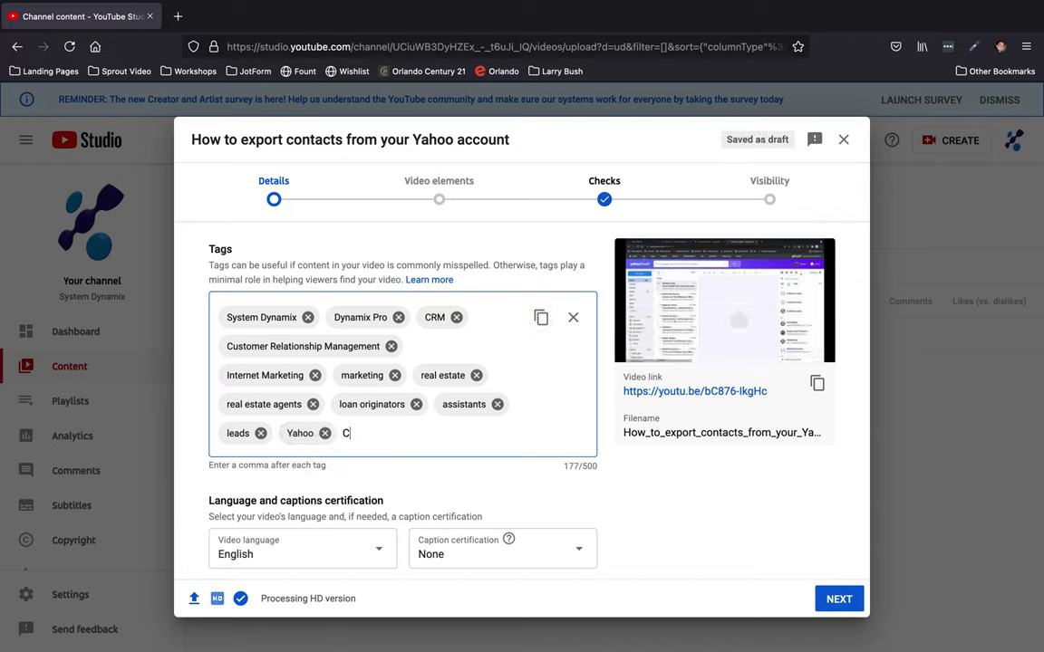
text(ontacts)
key(Return)
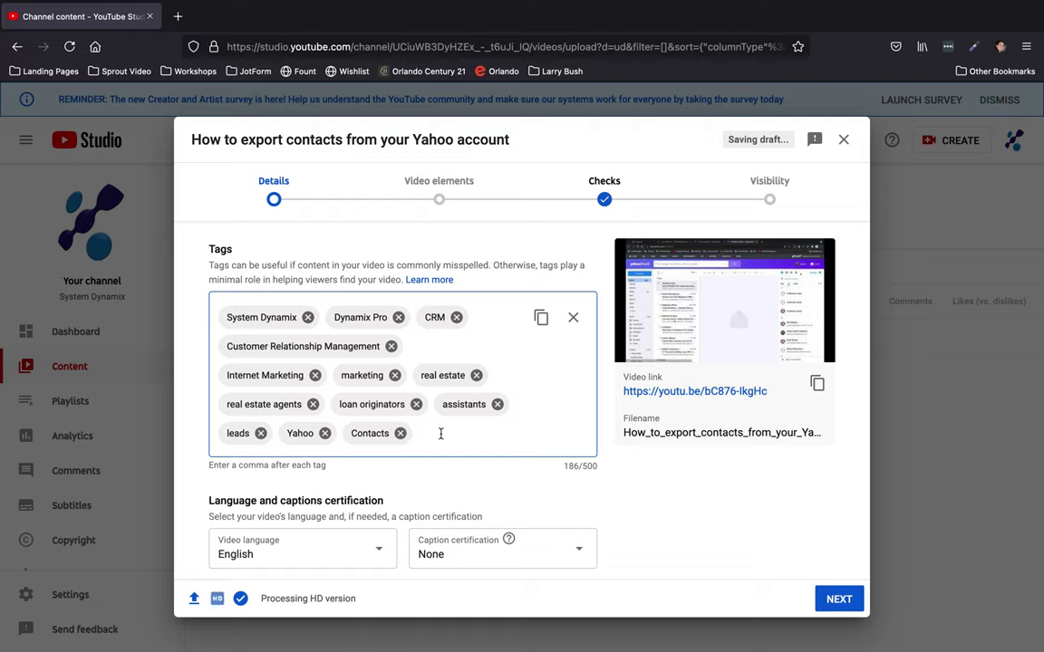
text(Database)
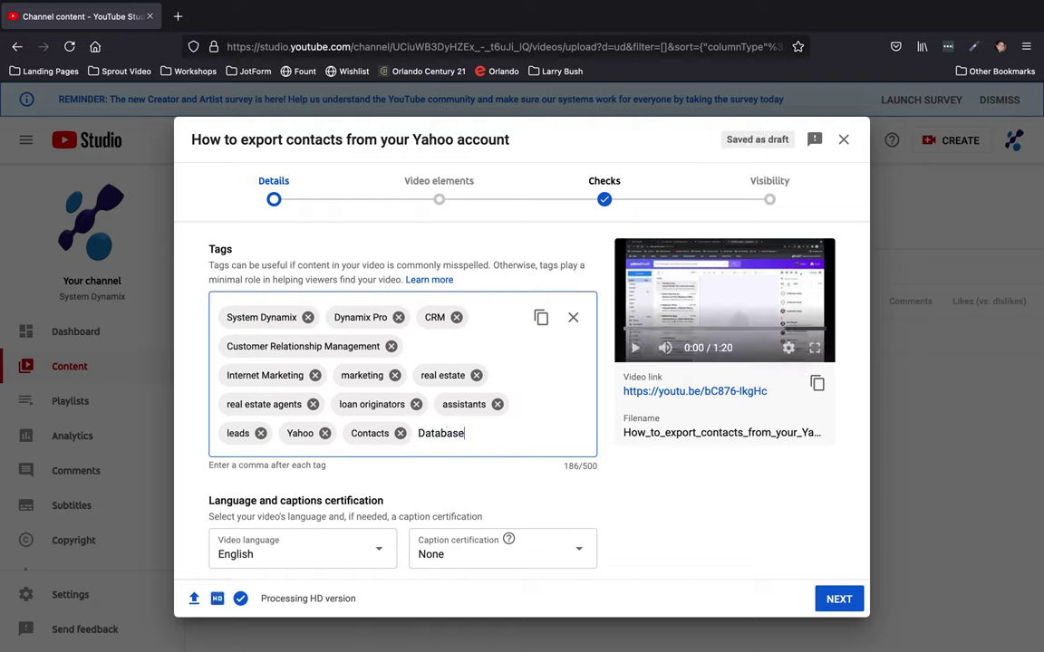
key(Return)
drag(432, 459, 490, 459)
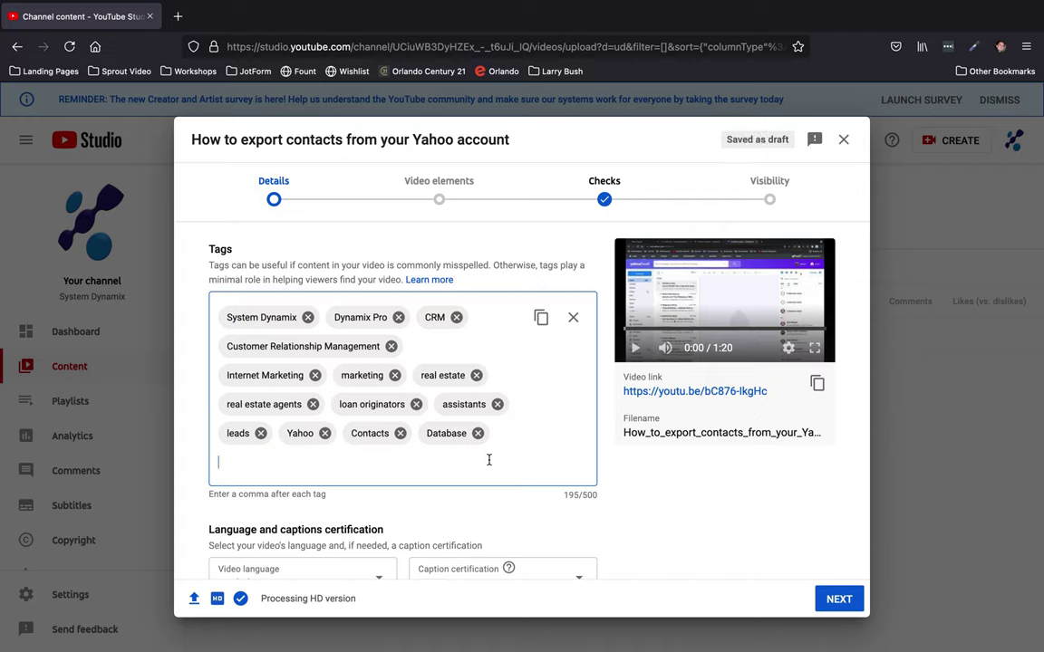
text(export)
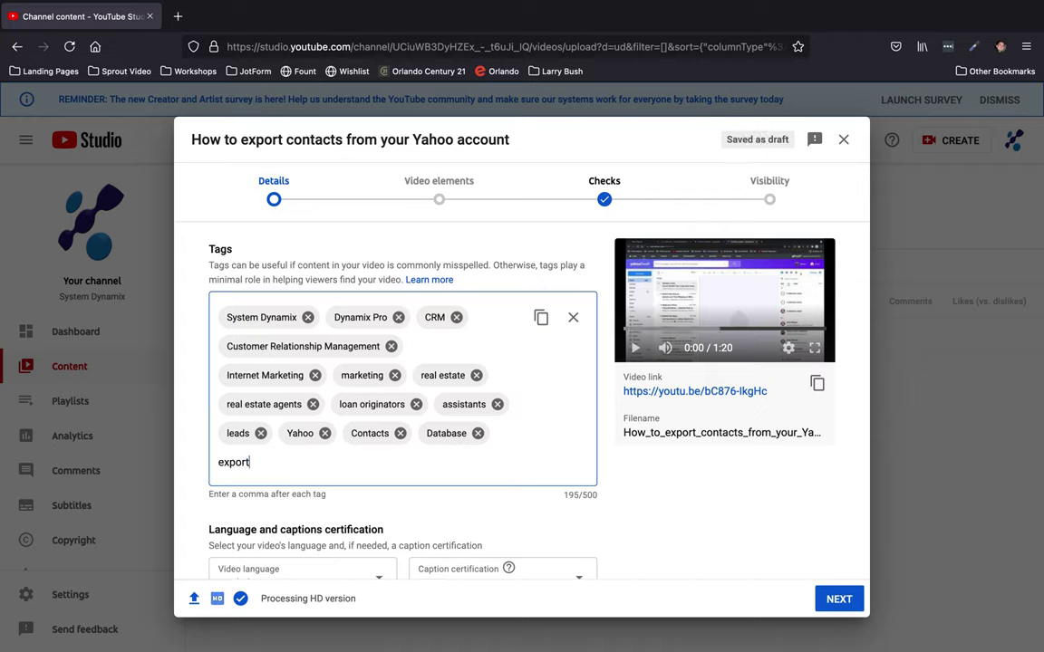
key(Return)
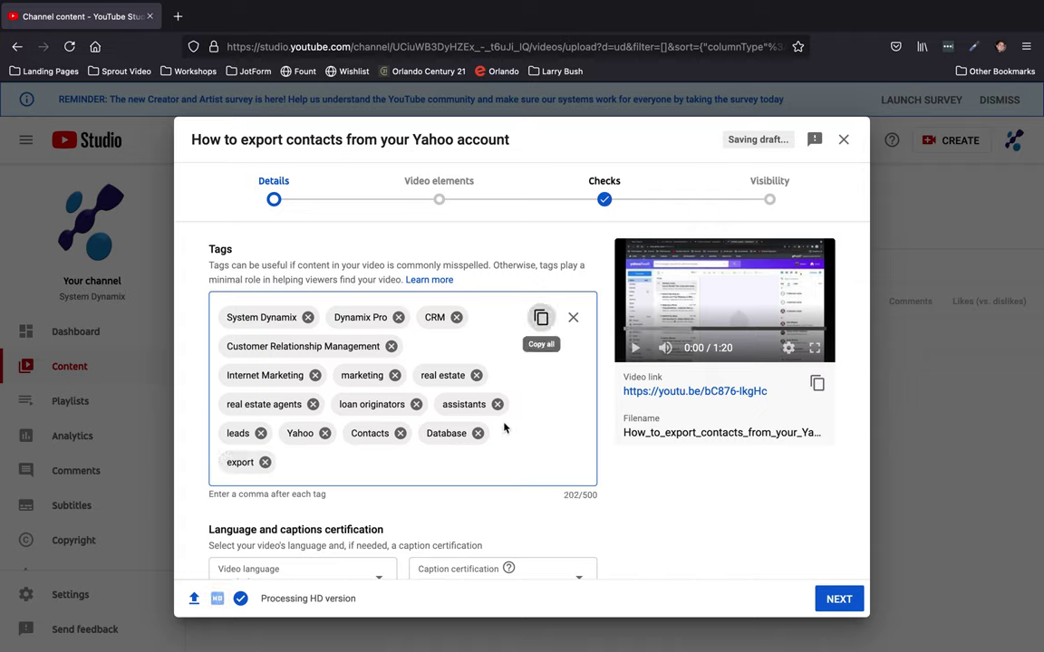
scroll(478, 421, down, 5)
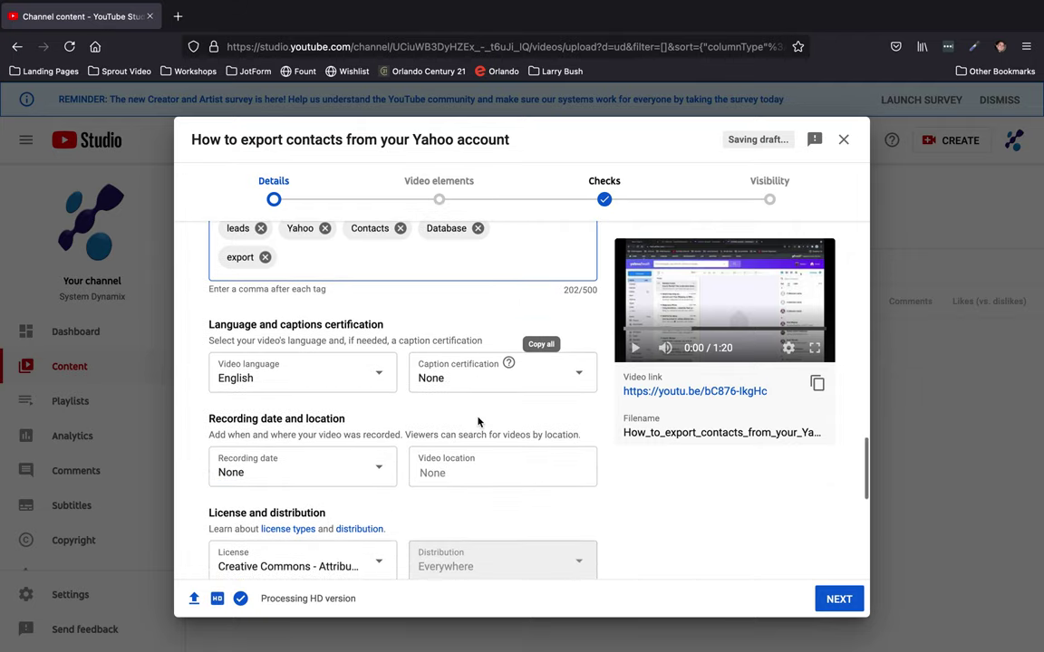
scroll(478, 421, down, 2)
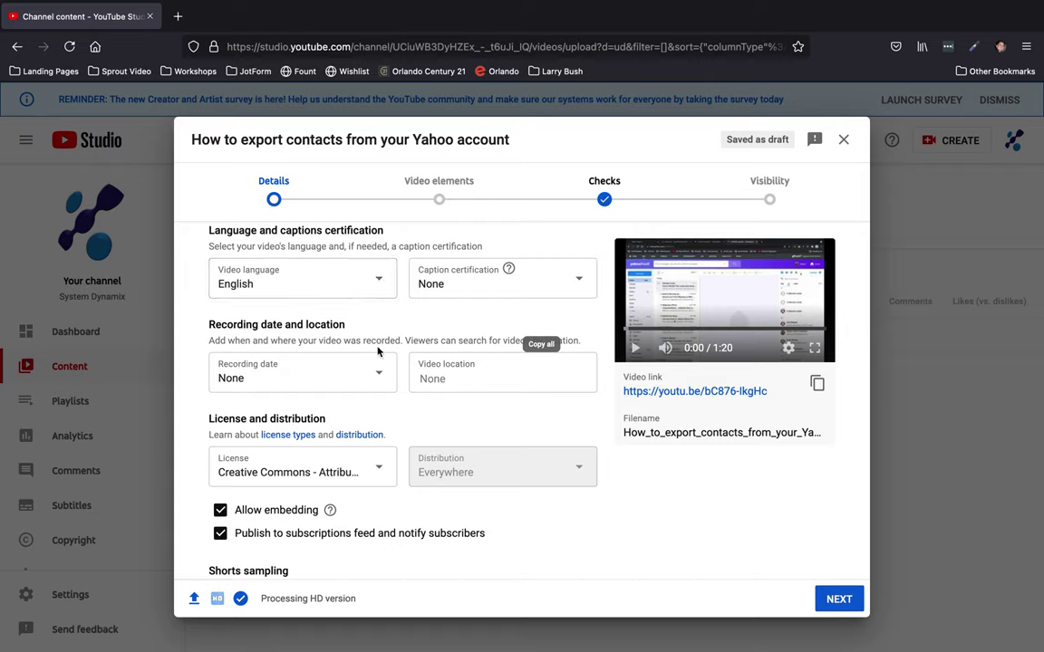
scroll(329, 448, down, 4)
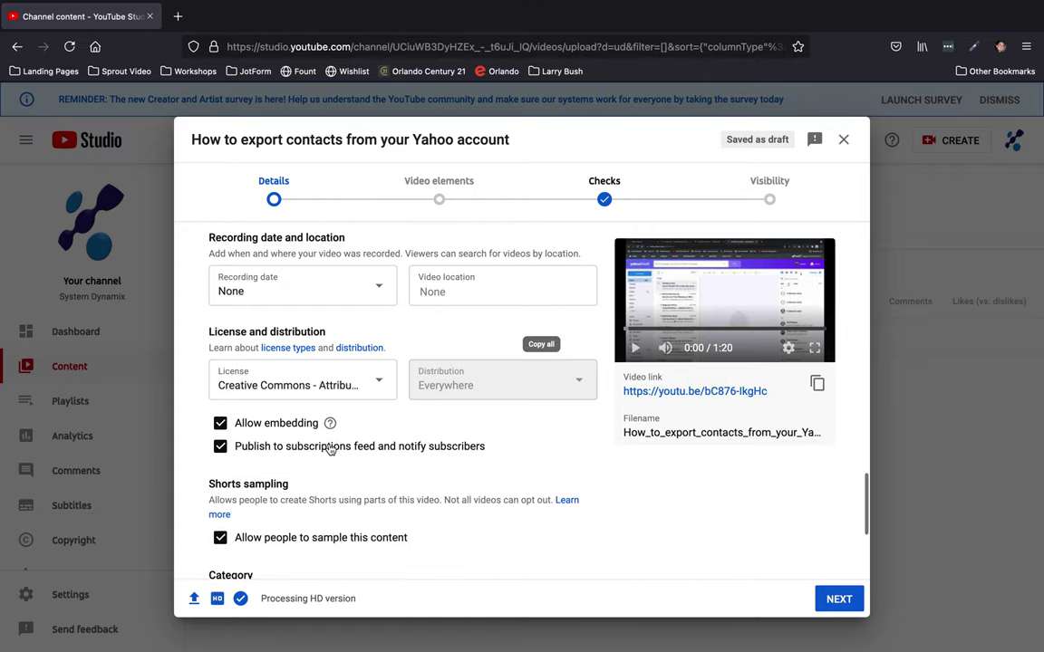
scroll(329, 449, down, 3)
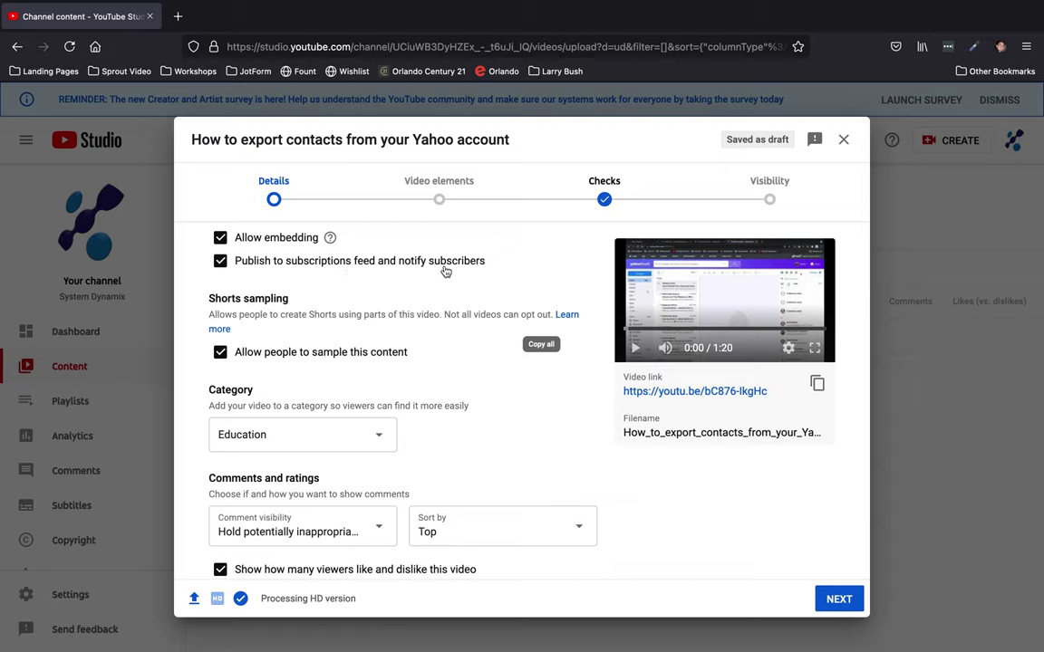
scroll(445, 271, down, 2)
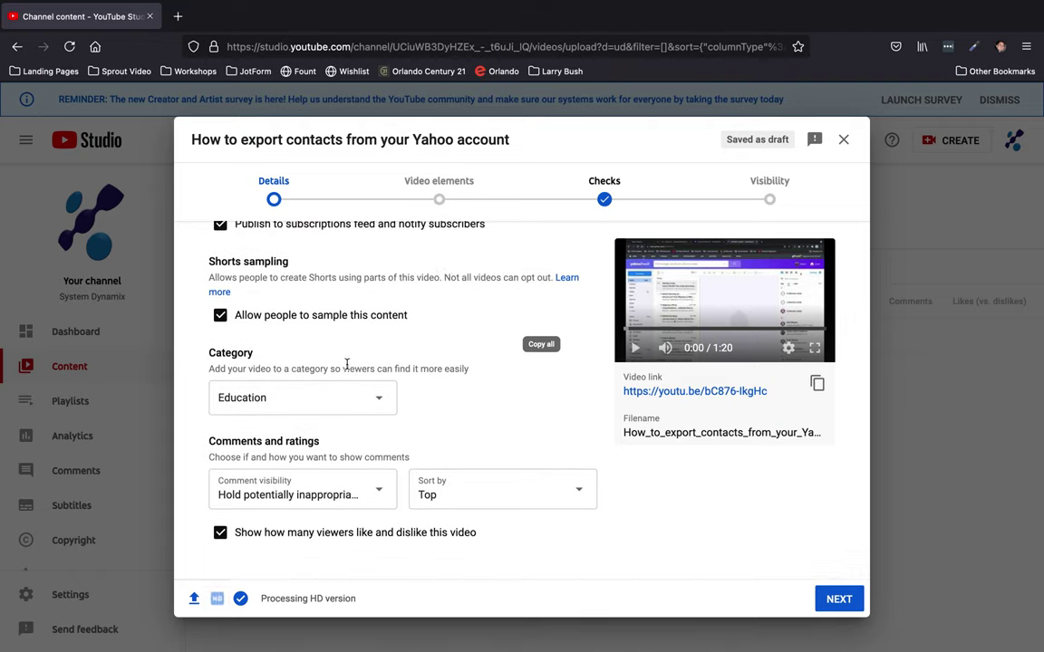
click(377, 400)
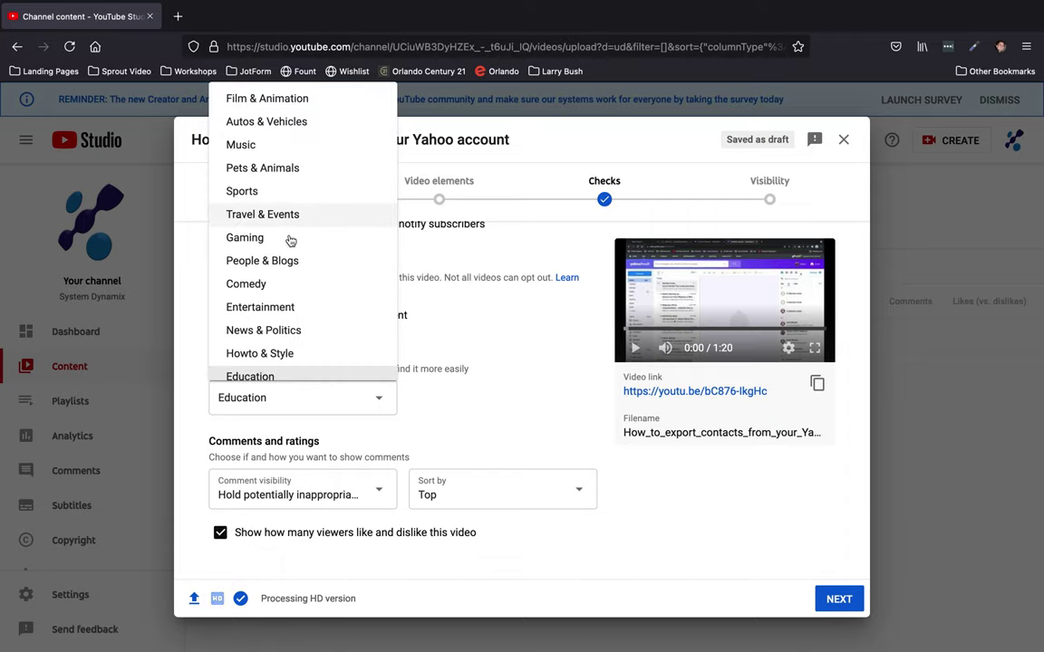
scroll(290, 257, down, 2)
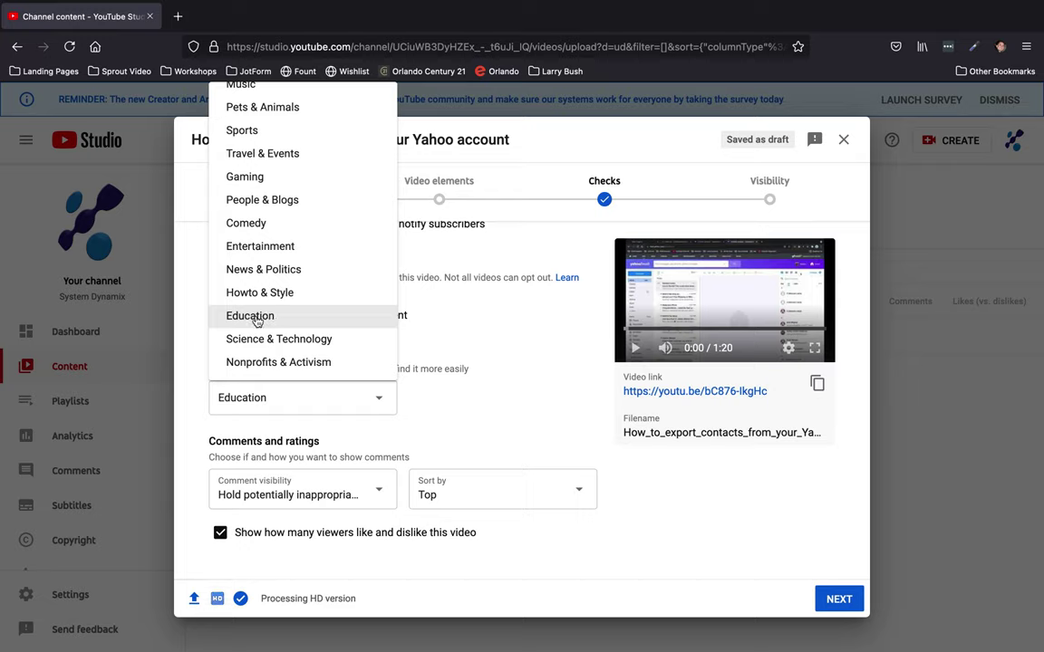
click(260, 317)
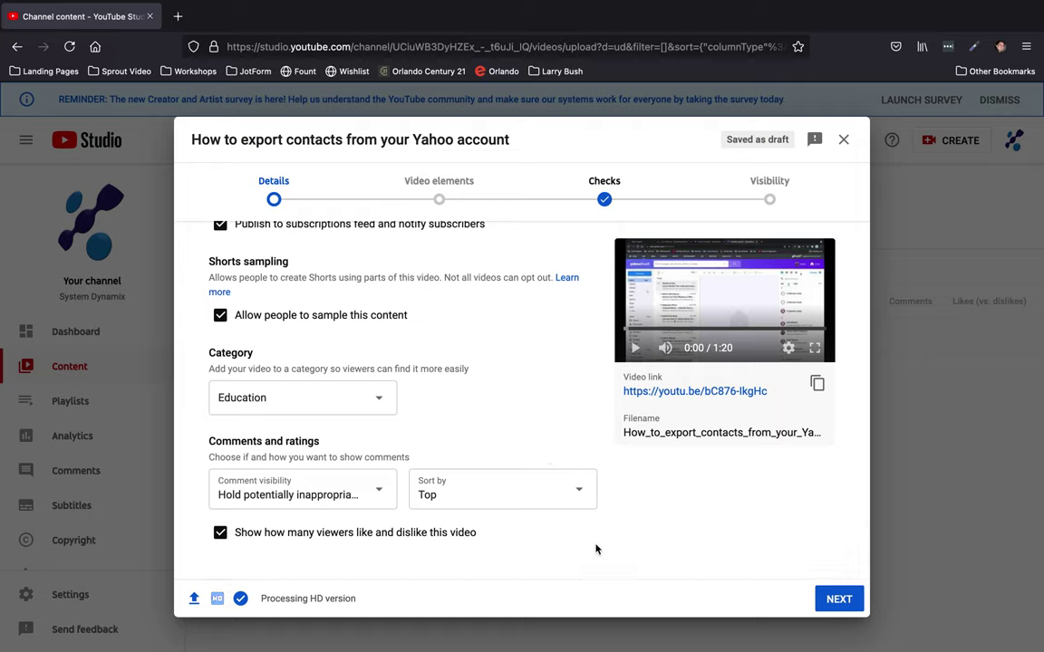
Advance past Video elements and the Checks step, which finds no copyright issues, to Visibility.
click(833, 600)
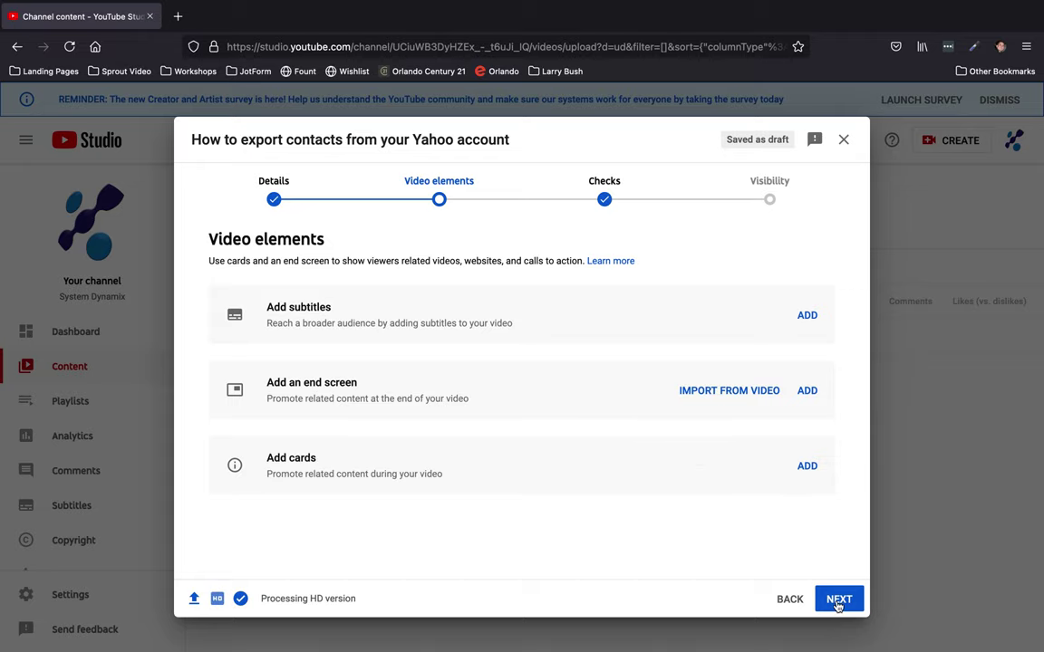
click(838, 602)
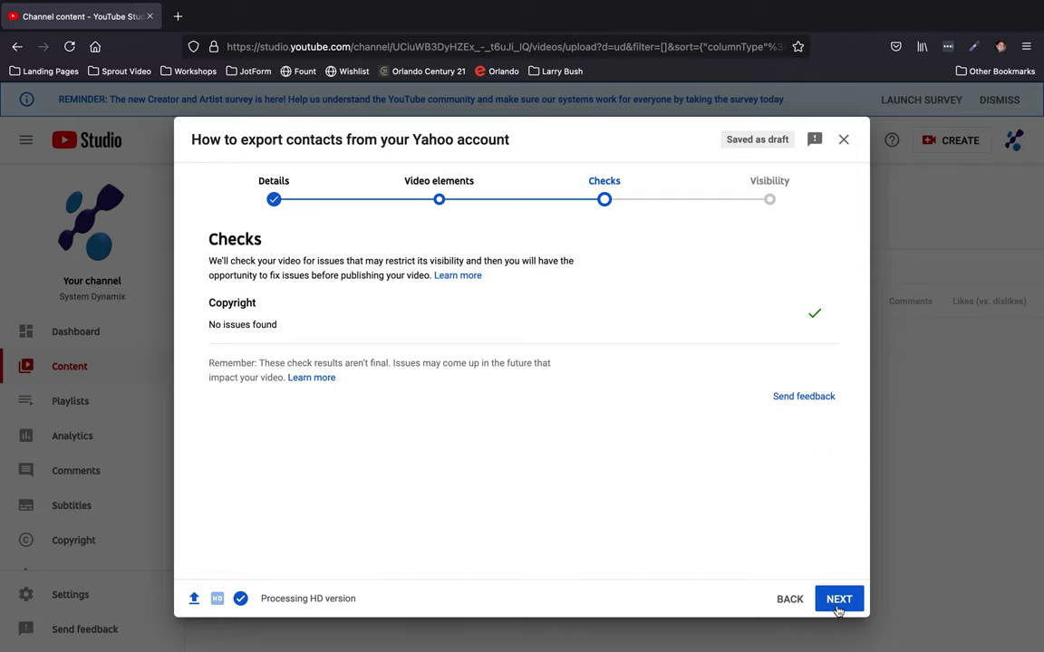
click(836, 602)
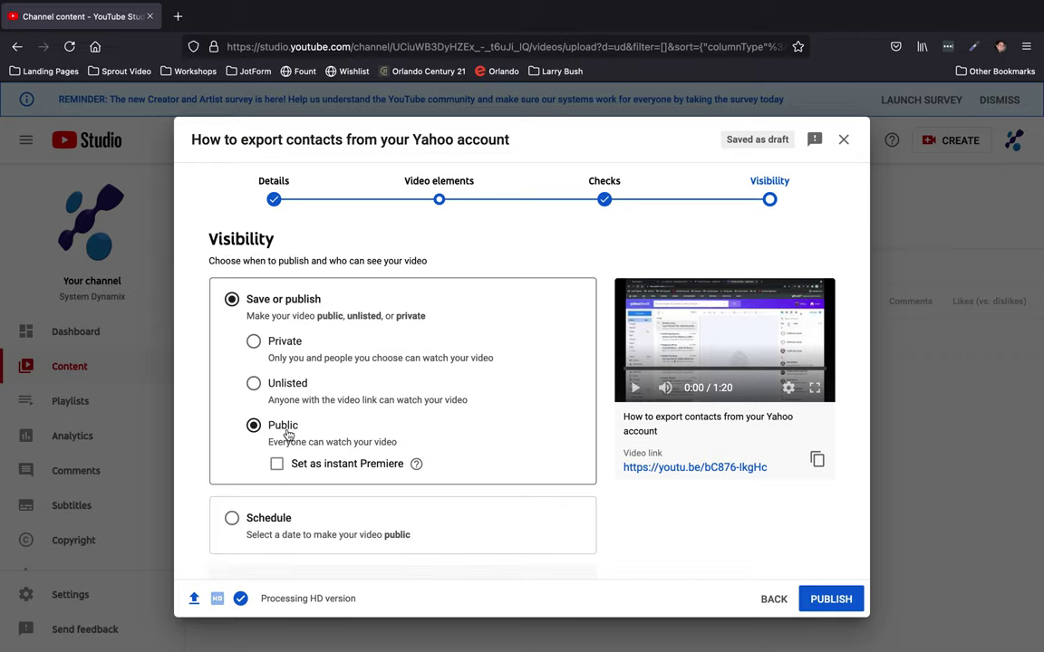
Try scheduling, then choose to publish immediately as Public instead.
scroll(471, 432, down, 3)
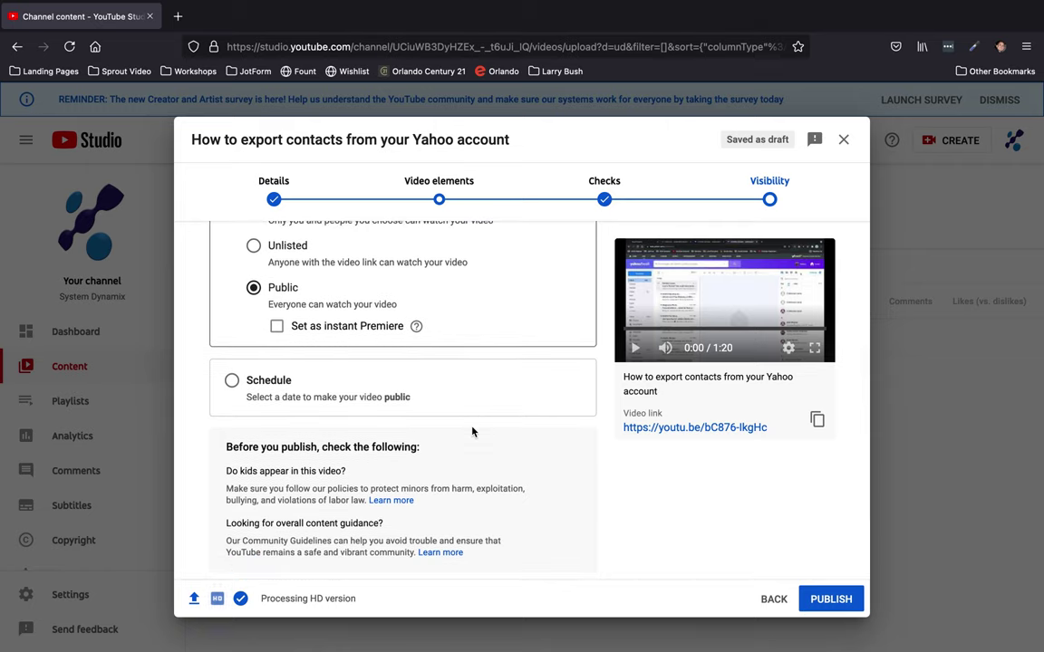
click(232, 380)
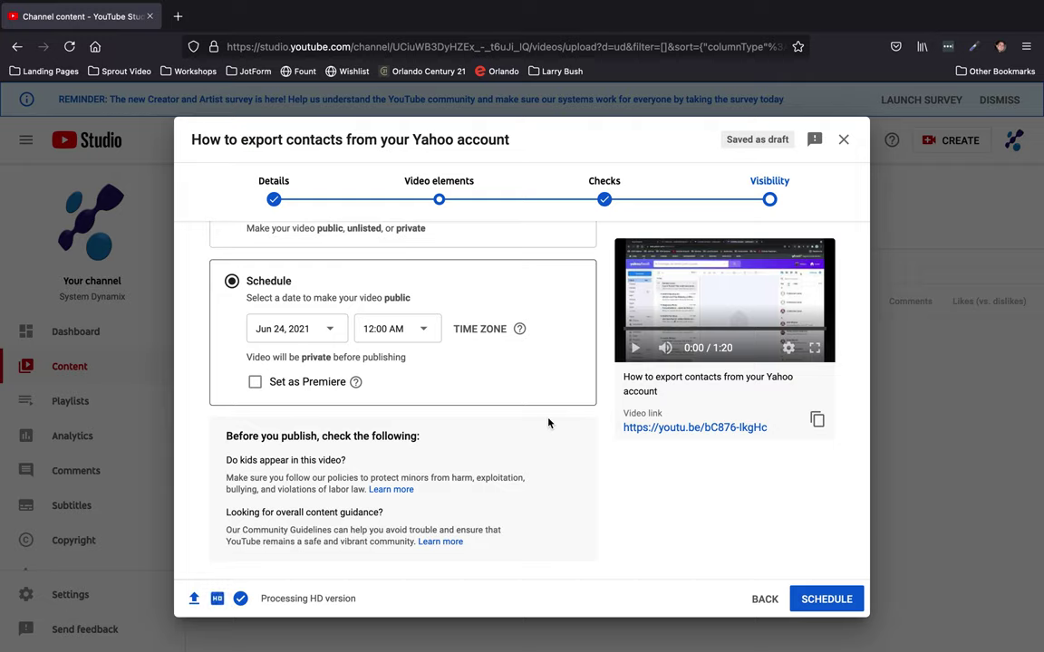
click(232, 282)
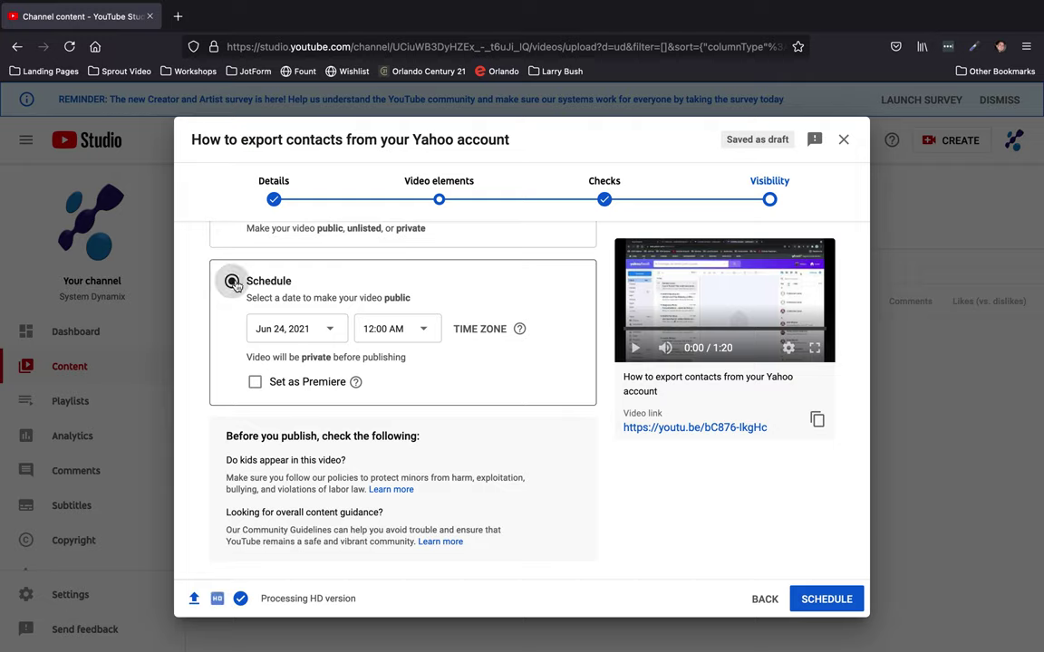
scroll(439, 295, up, 2)
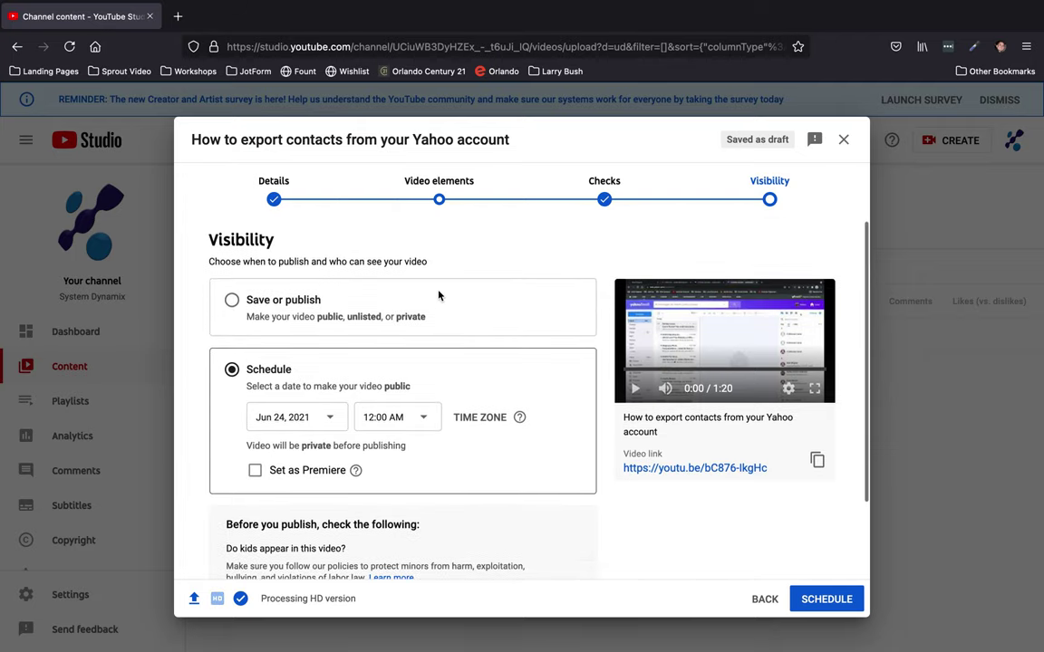
click(438, 295)
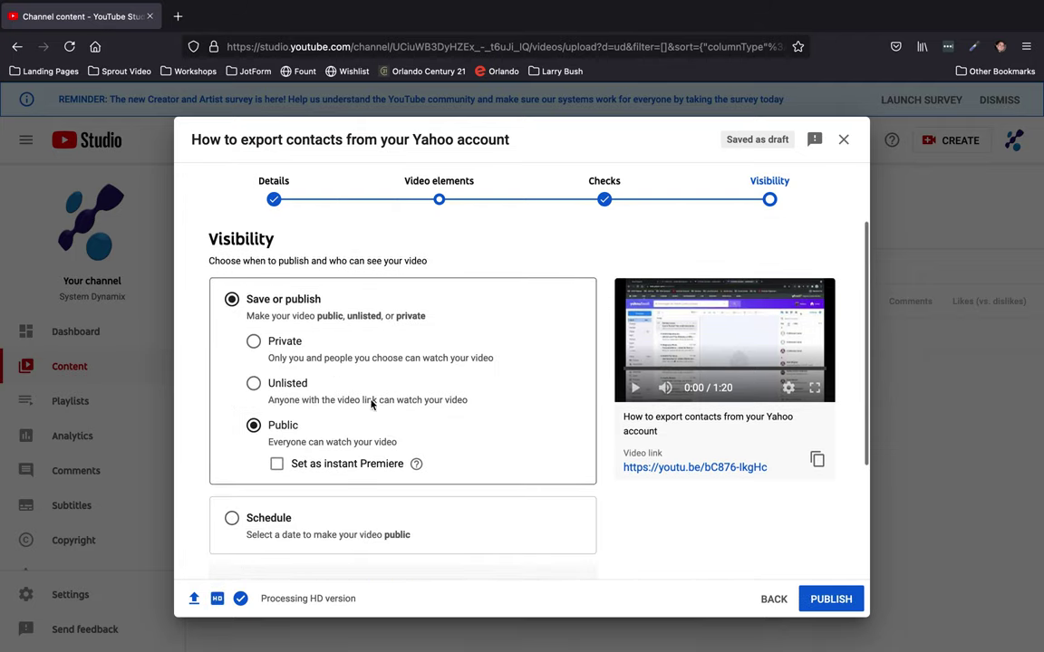
Copy the video's link, check it in another tab, and return to the upload dialog.
scroll(450, 434, down, 3)
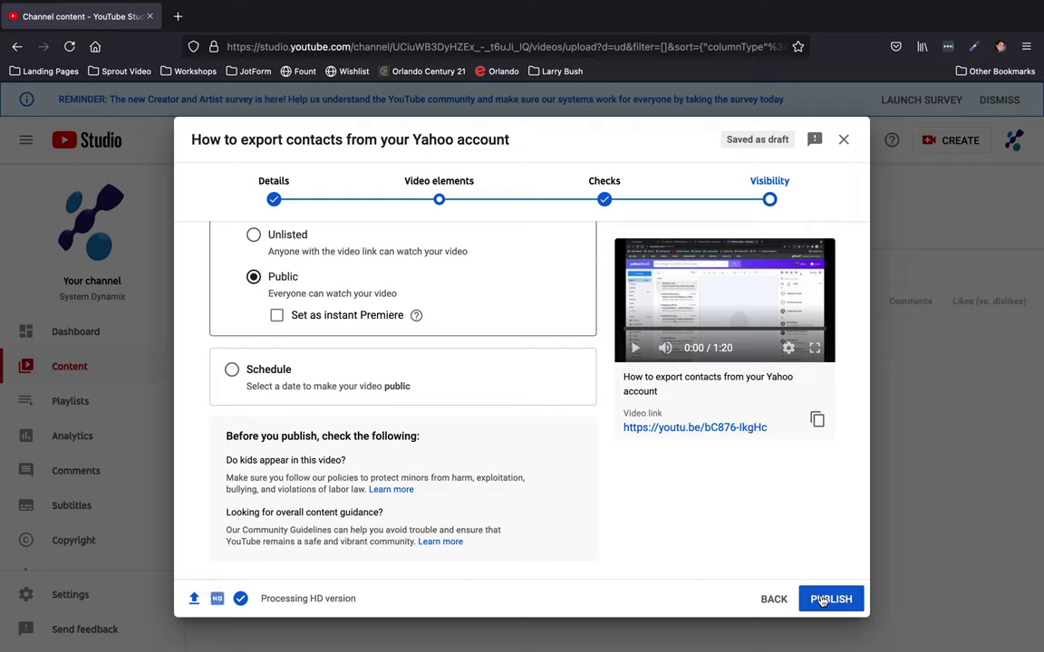
click(817, 422)
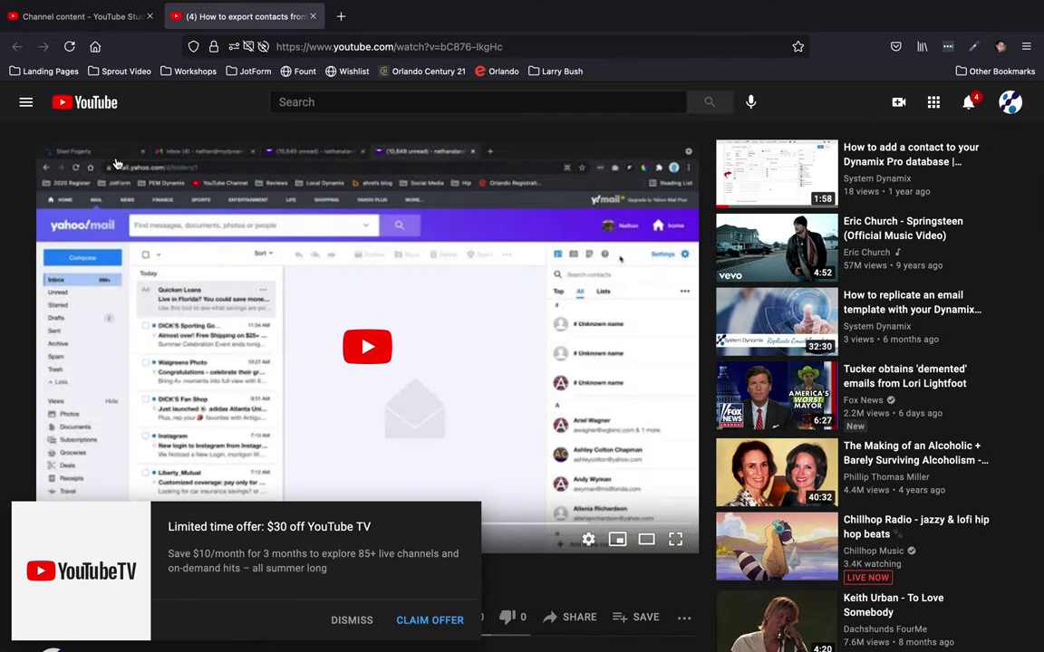
click(67, 19)
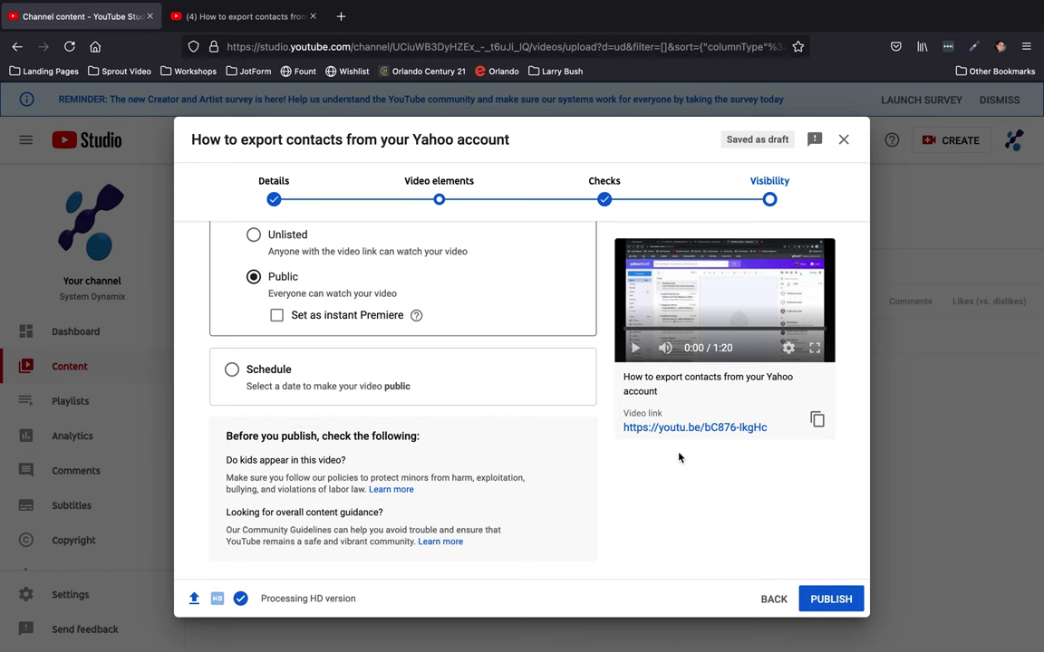
Publish the Yahoo contacts video and show more share services in the Video published dialog.
click(831, 599)
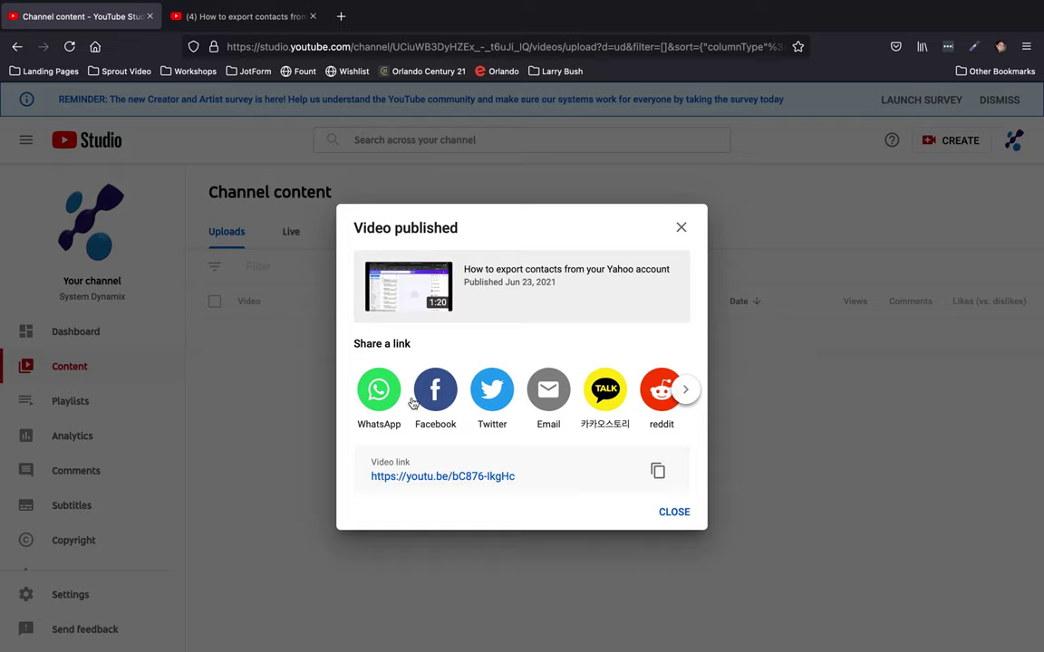
click(684, 391)
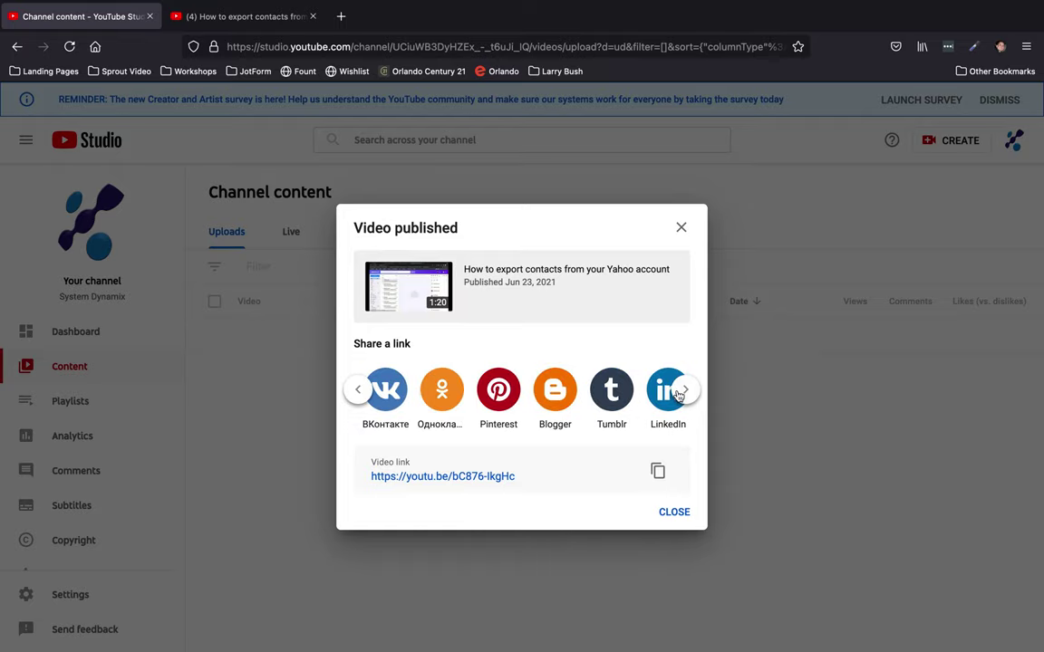